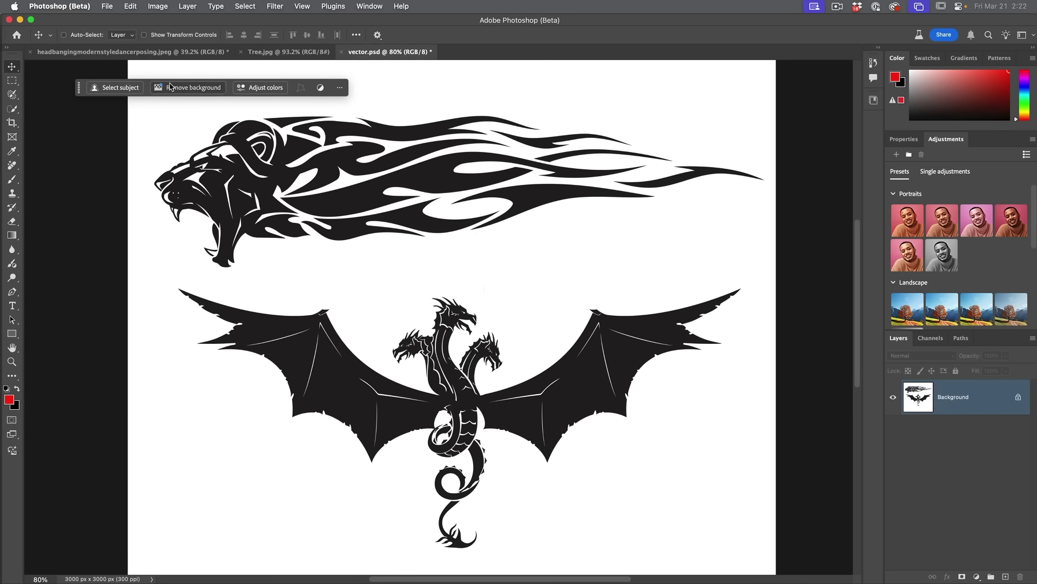
Bring the headbangingmodernstyledancerposing.jpeg dancer photo to the front
{"action": "left_click", "coordinate": [166, 56]}
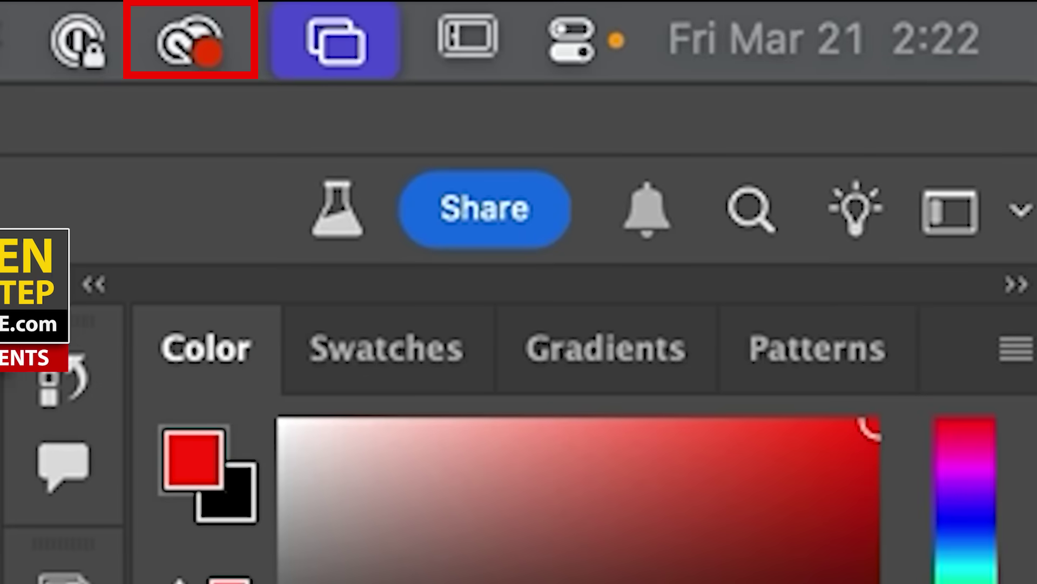
{"action": "left_click", "coordinate": [198, 42]}
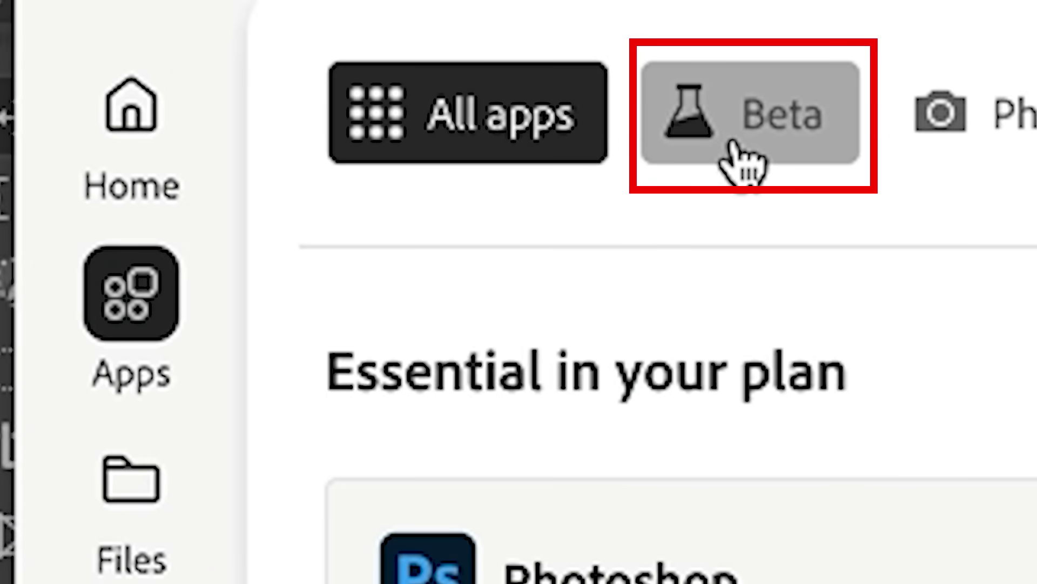
{"action": "left_click", "coordinate": [741, 158]}
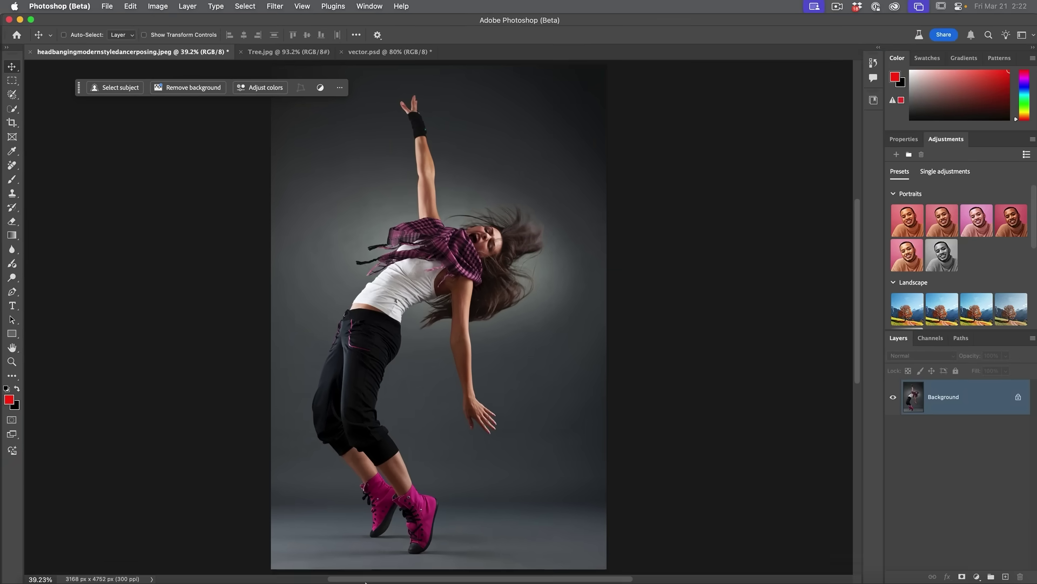
Choose the Quick Selection tool and confirm Select Subject uses Cloud (Detailed results)
{"action": "left_click", "coordinate": [467, 568]}
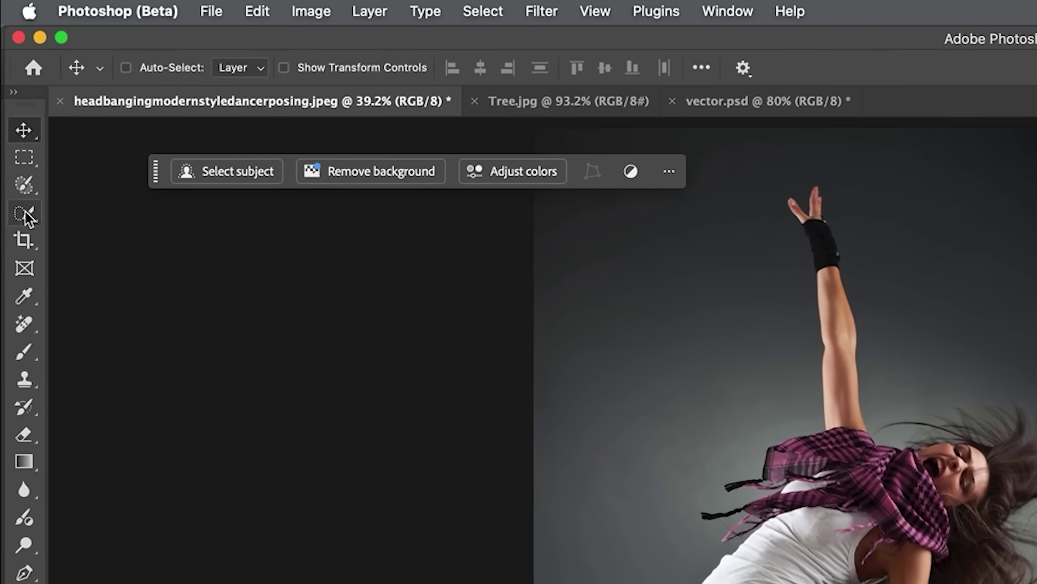
{"action": "left_click", "coordinate": [20, 169]}
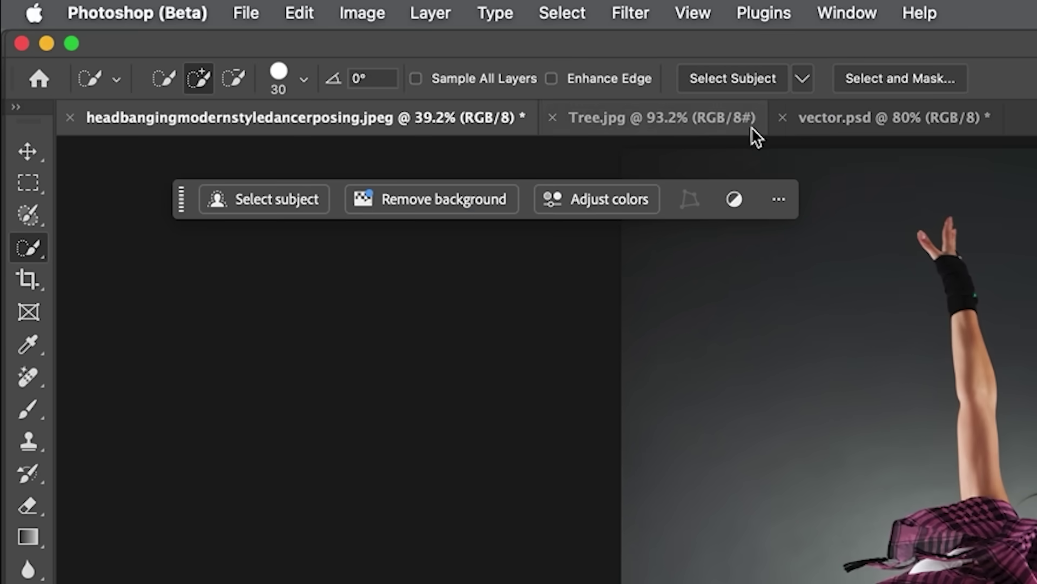
{"action": "left_click", "coordinate": [798, 79]}
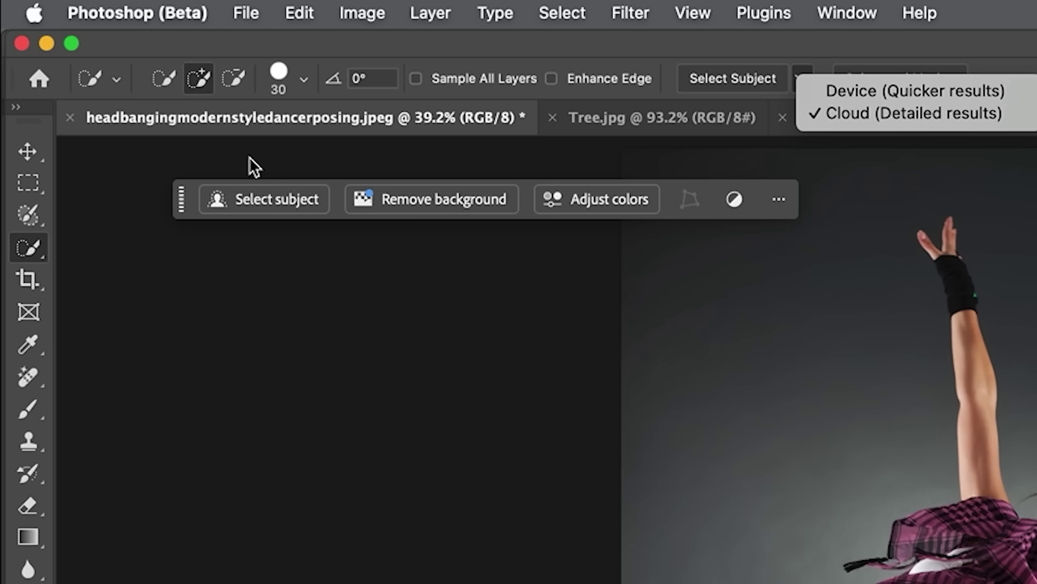
{"action": "left_click", "coordinate": [182, 6]}
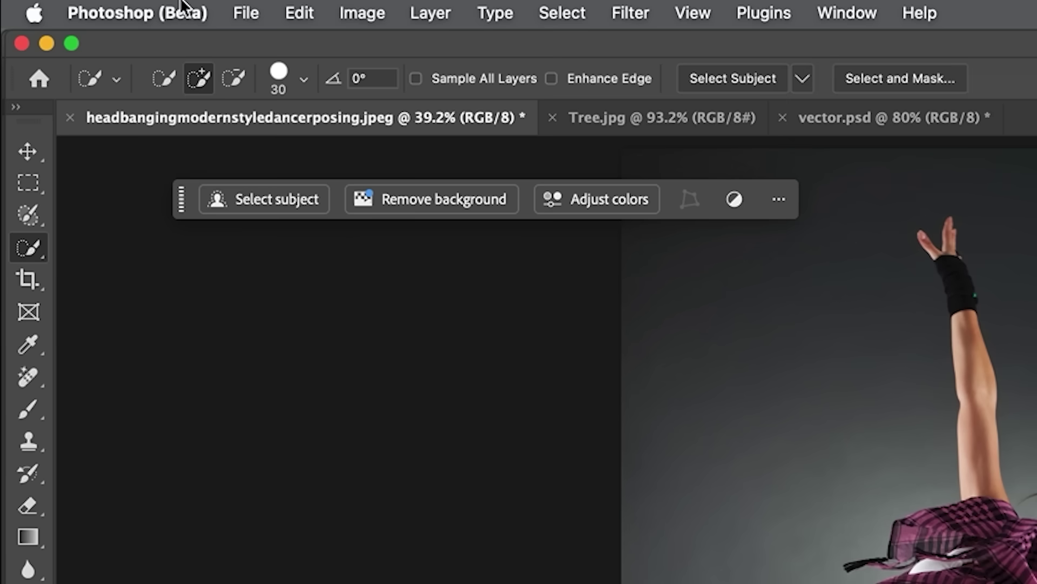
{"action": "left_click", "coordinate": [146, 12]}
{"action": "mouse_move", "coordinate": [106, 105]}
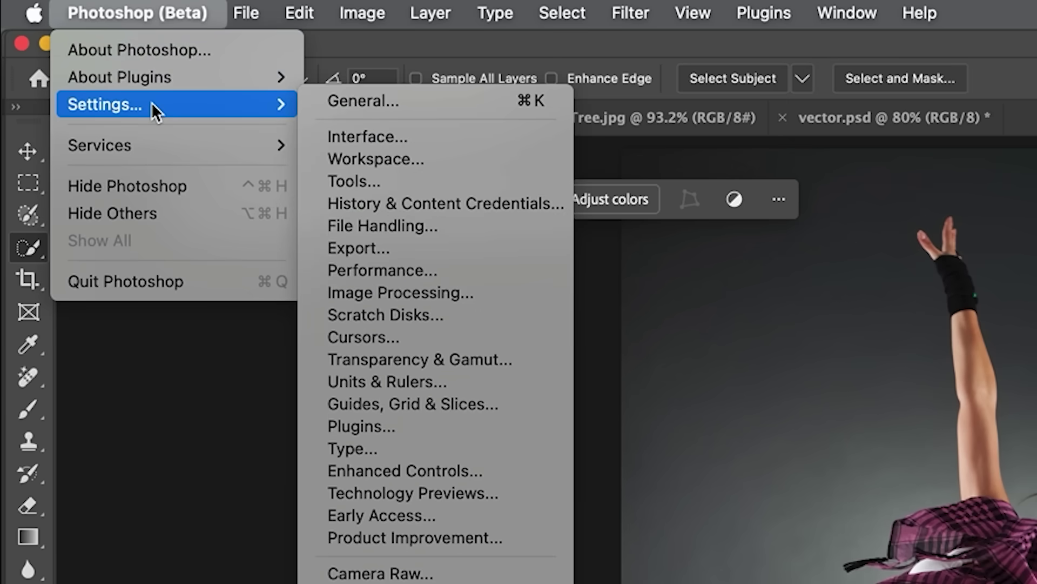
Keep Image Processing's Select Subject on Cloud (Detailed results), then switch to Photoshop 2025
{"action": "left_click", "coordinate": [478, 293]}
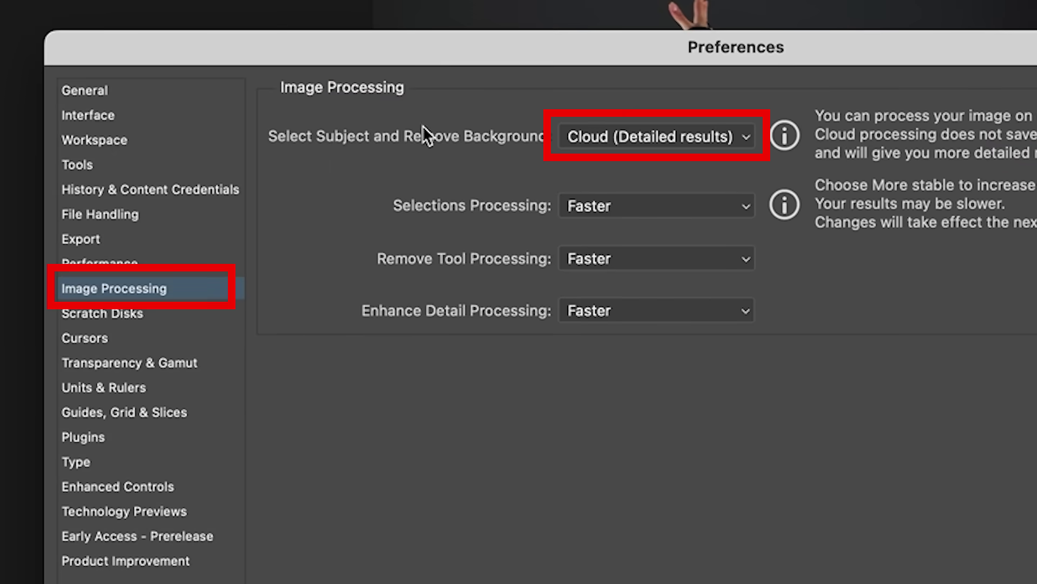
{"action": "left_click", "coordinate": [585, 138]}
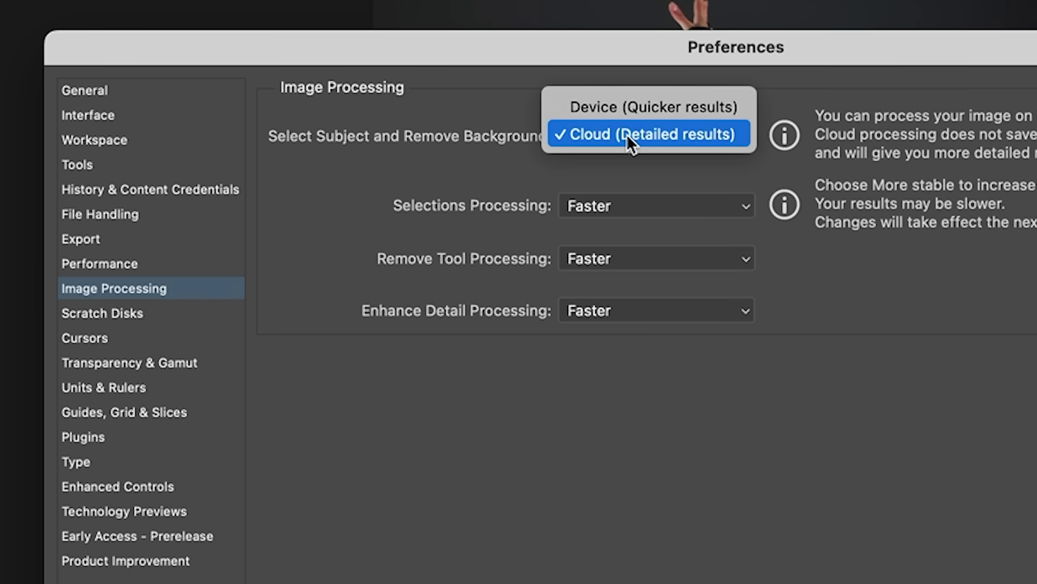
{"action": "left_click", "coordinate": [636, 129]}
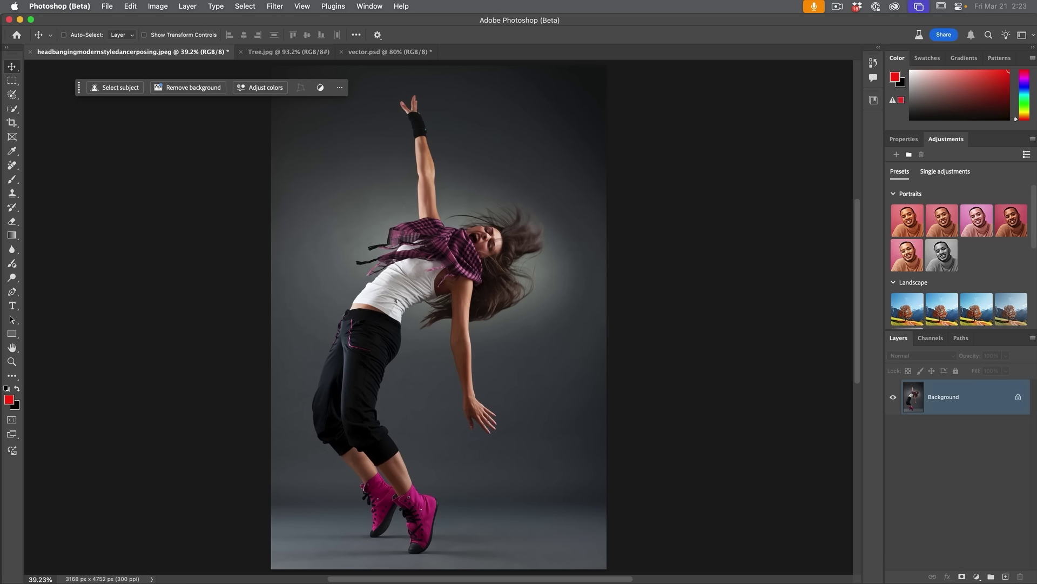
{"action": "left_click", "coordinate": [481, 571]}
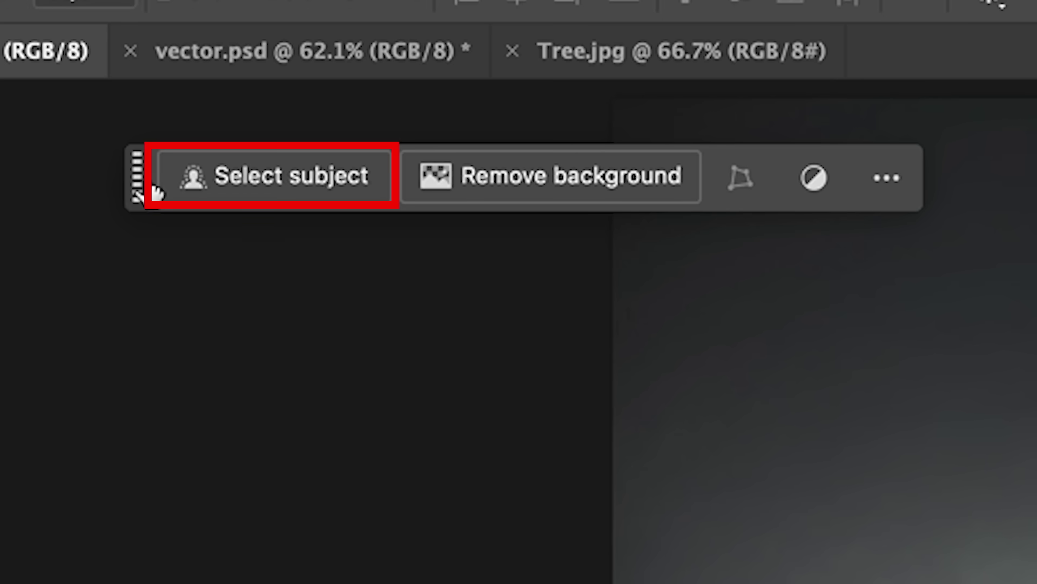
Select the dancer, mask out the grey backdrop, and pan down to her shoes
{"action": "left_click", "coordinate": [317, 179]}
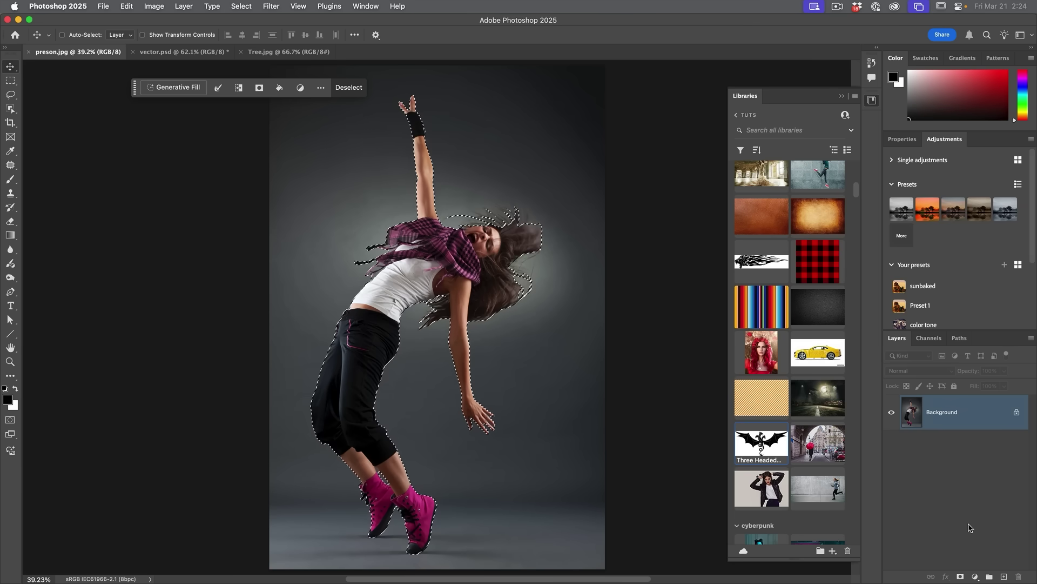
{"action": "left_click", "coordinate": [961, 576]}
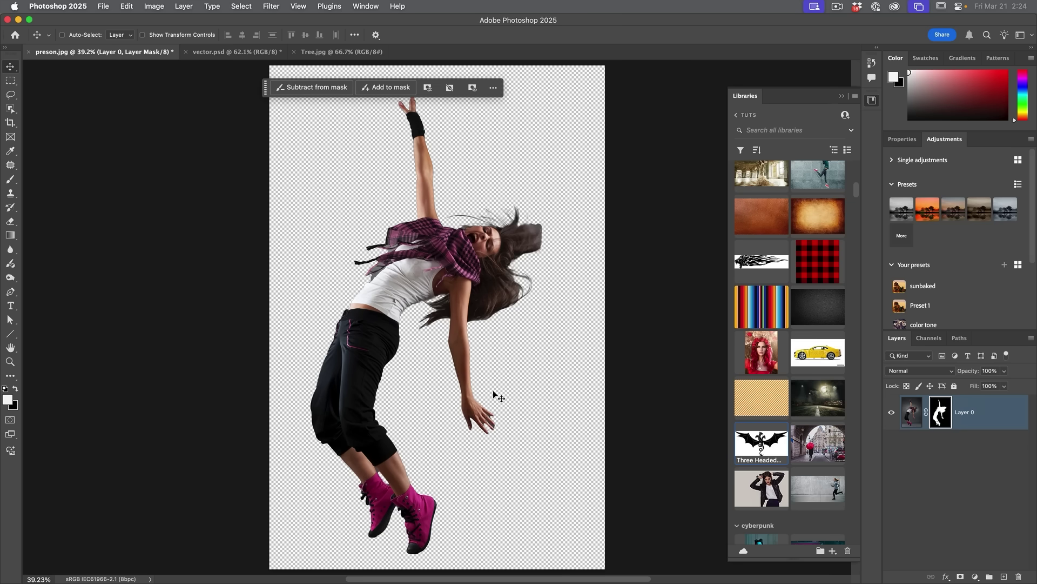
{"action": "scroll", "coordinate": [387, 448], "scroll_direction": "up", "scroll_amount": 5}
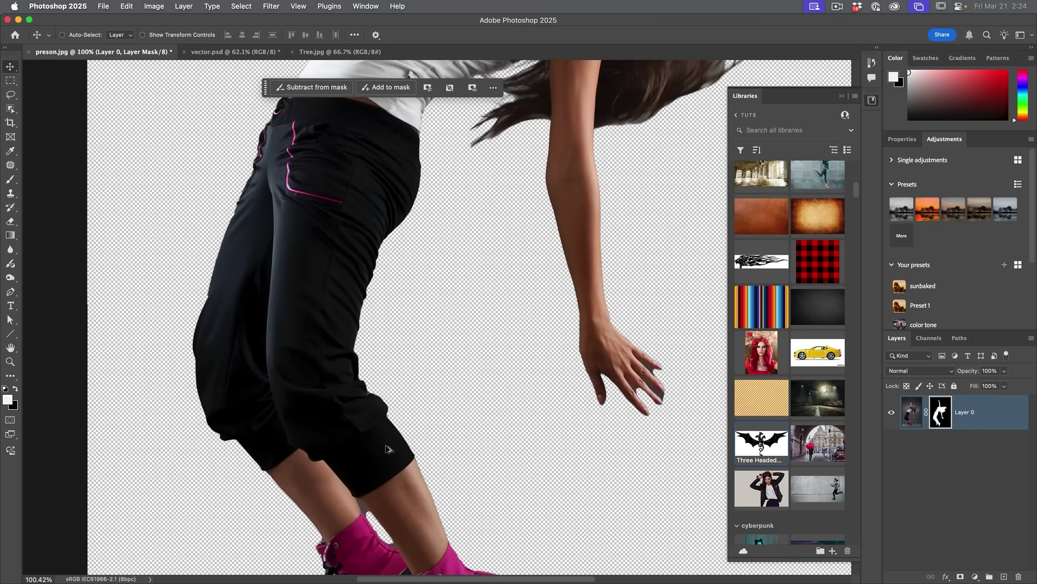
{"action": "left_click_drag", "start_coordinate": [397, 467], "coordinate": [425, 321]}
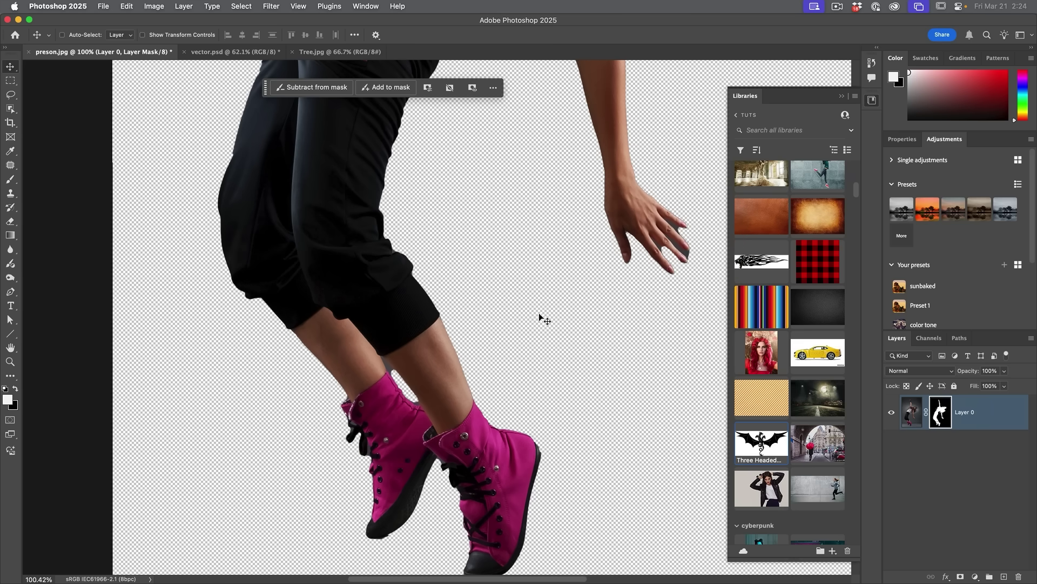
{"action": "scroll", "coordinate": [541, 318], "scroll_direction": "up", "scroll_amount": 2}
{"action": "scroll", "coordinate": [519, 308], "scroll_direction": "up", "scroll_amount": 5}
{"action": "scroll", "coordinate": [510, 359], "scroll_direction": "up", "scroll_amount": 3}
{"action": "scroll", "coordinate": [568, 324], "scroll_direction": "up", "scroll_amount": 3}
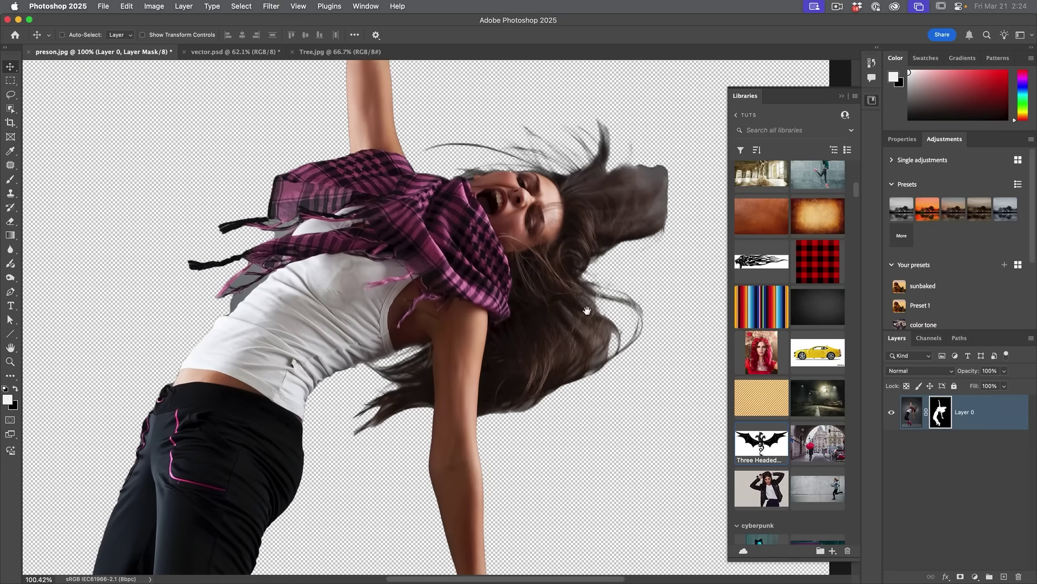
{"action": "scroll", "coordinate": [586, 311], "scroll_direction": "left", "scroll_amount": 1}
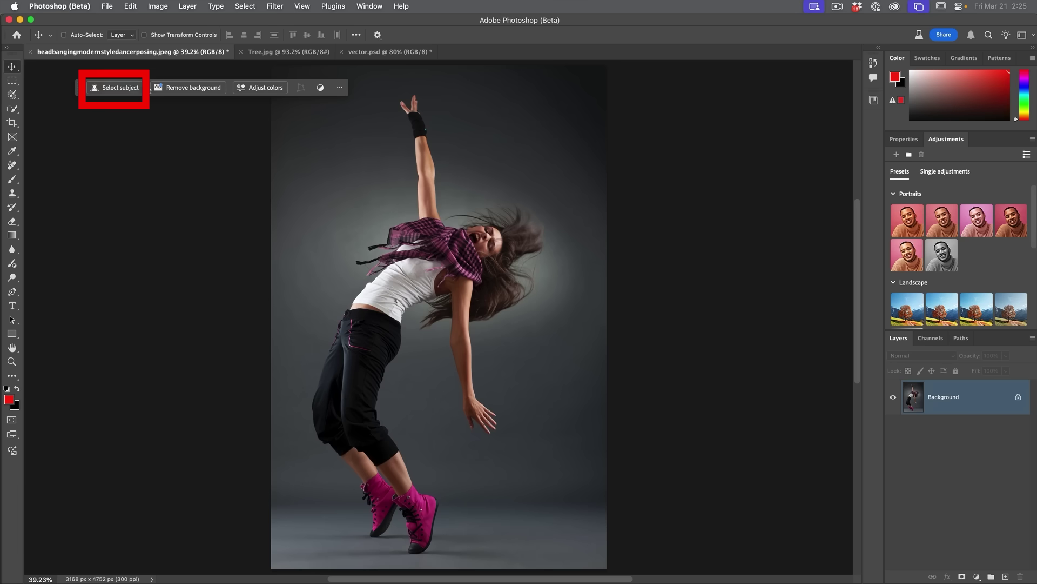
Select the dancer, mask the backdrop, and pan up to compare her scarf and head
{"action": "left_click", "coordinate": [131, 87]}
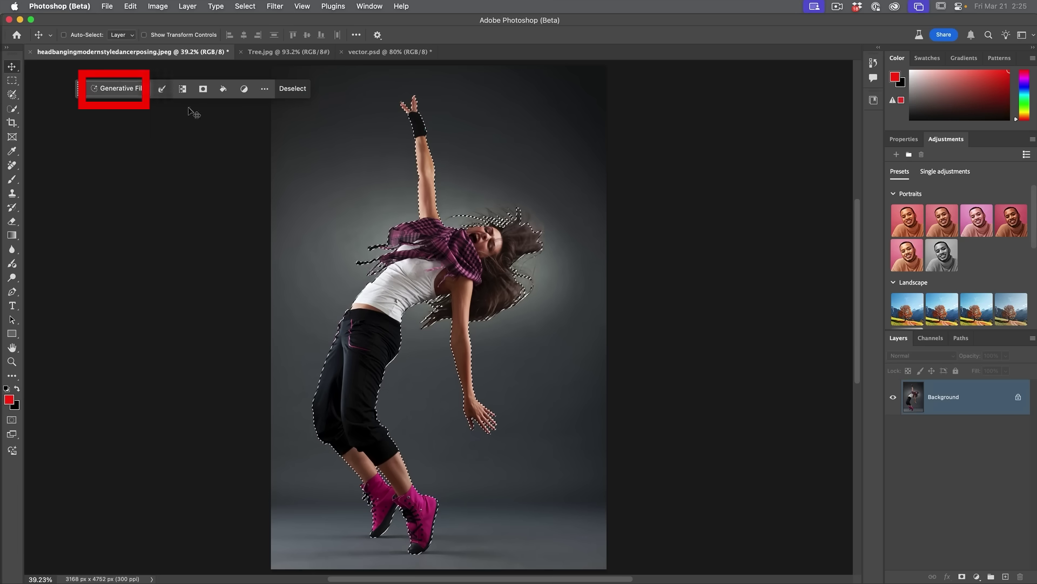
{"action": "left_click", "coordinate": [962, 576]}
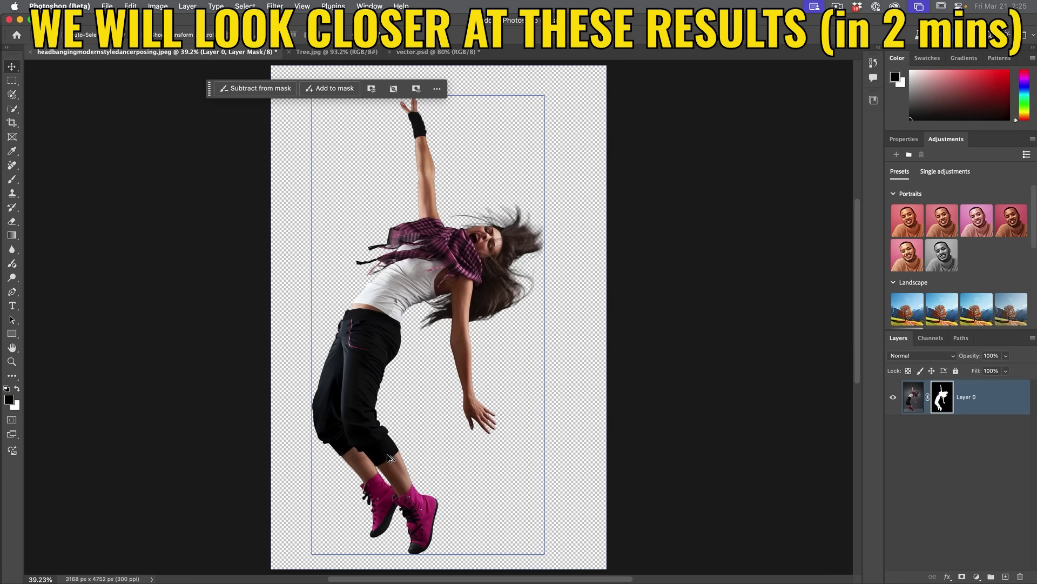
{"action": "scroll", "coordinate": [389, 458], "scroll_direction": "up", "scroll_amount": 5}
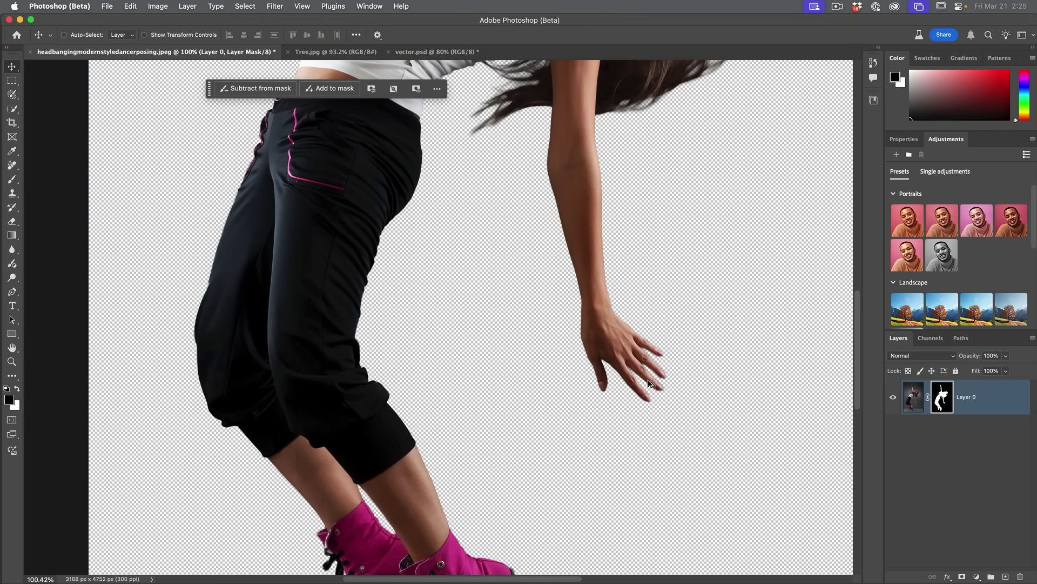
{"action": "left_click_drag", "start_coordinate": [626, 212], "coordinate": [504, 500]}
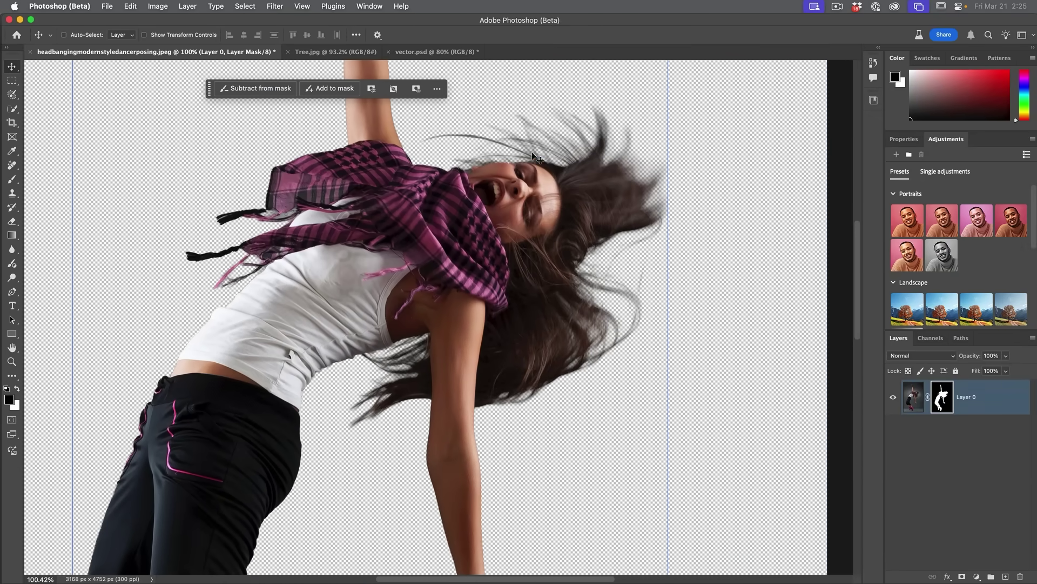
{"action": "scroll", "coordinate": [694, 395], "scroll_direction": "down", "scroll_amount": 3}
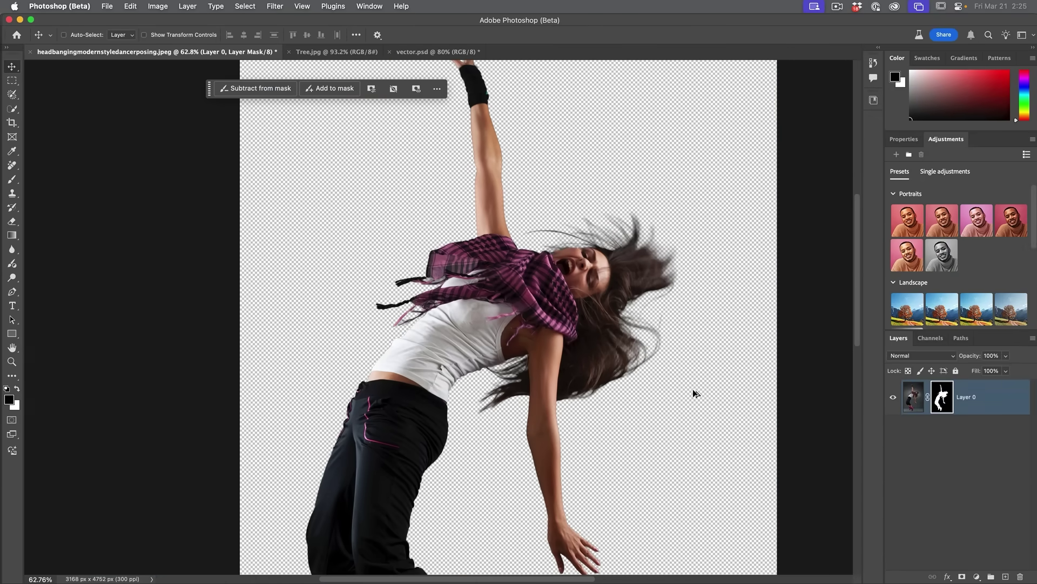
{"action": "scroll", "coordinate": [651, 196], "scroll_direction": "down", "scroll_amount": 2}
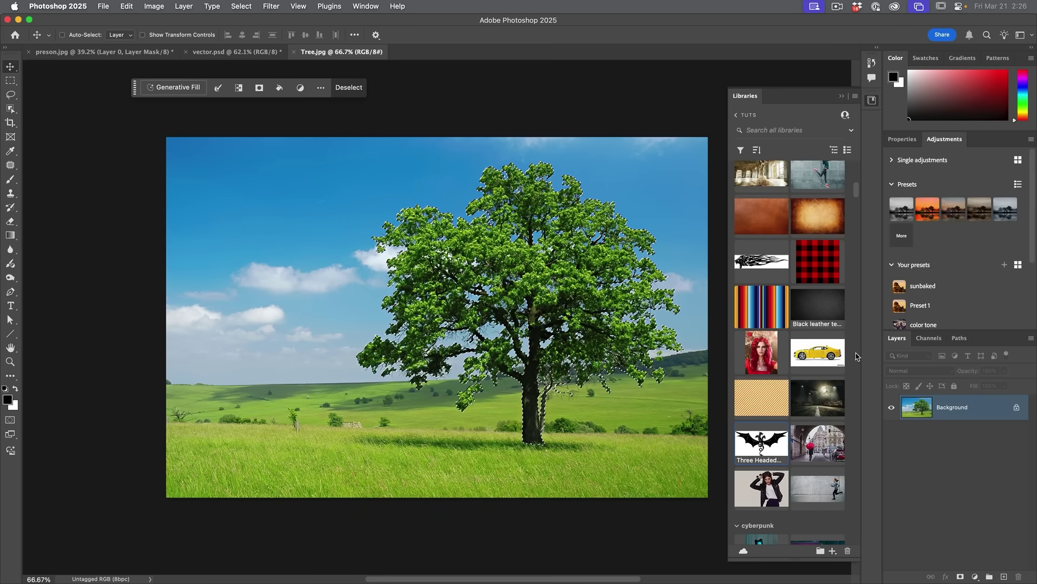
Mask out the sky and field around the selected tree, then switch to Photoshop (Beta)
{"action": "left_click", "coordinate": [959, 574]}
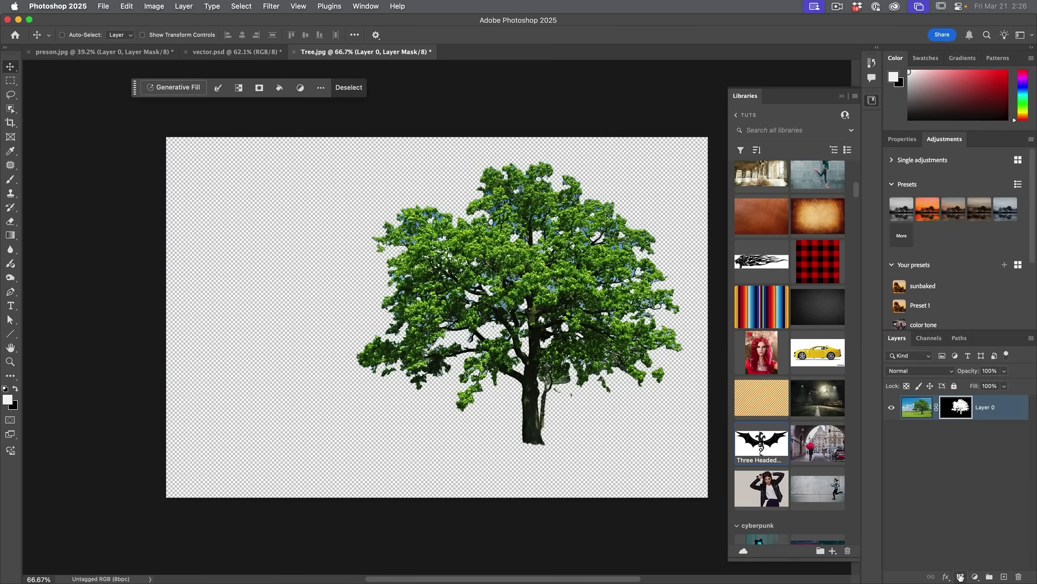
{"action": "scroll", "coordinate": [511, 264], "scroll_direction": "up", "scroll_amount": 3}
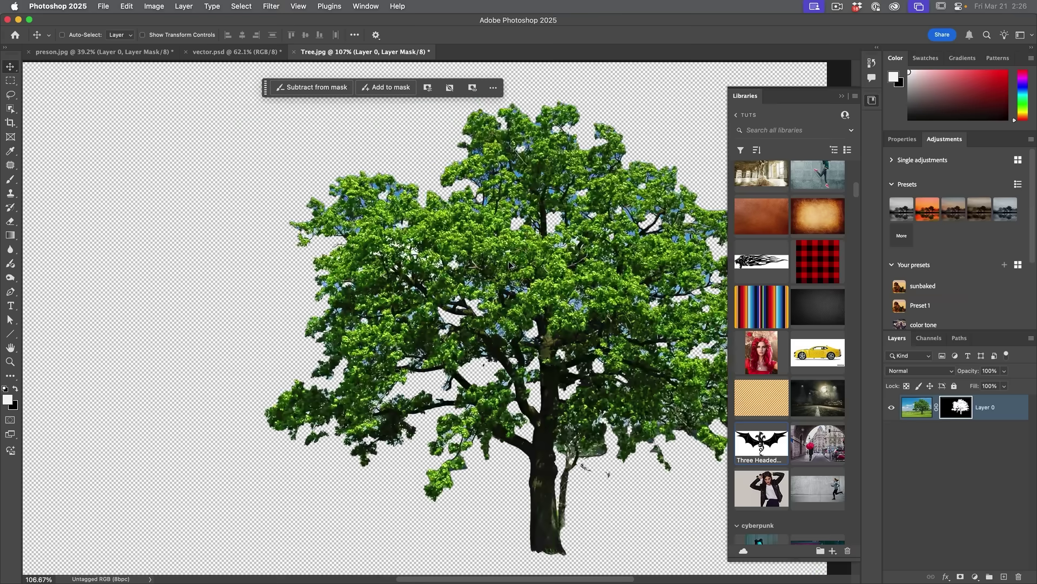
{"action": "scroll", "coordinate": [511, 265], "scroll_direction": "up", "scroll_amount": 3}
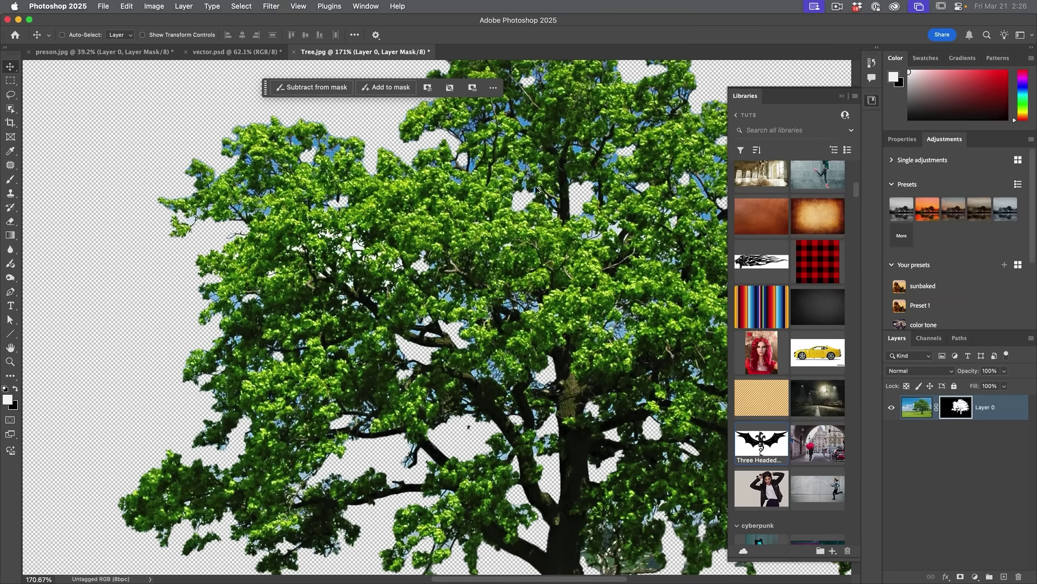
{"action": "scroll", "coordinate": [479, 250], "scroll_direction": "down", "scroll_amount": 3}
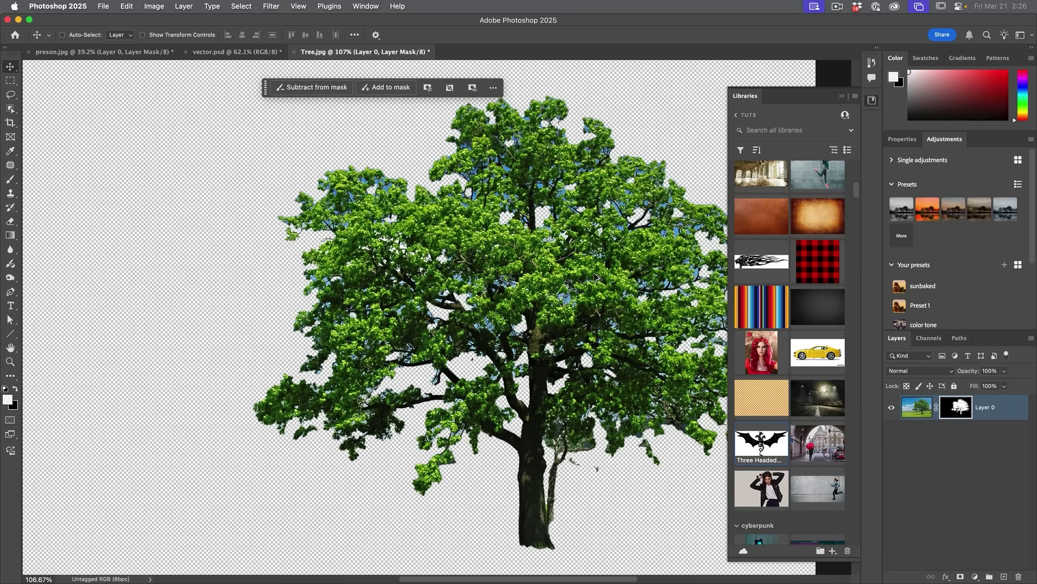
{"action": "scroll", "coordinate": [608, 271], "scroll_direction": "right", "scroll_amount": 3}
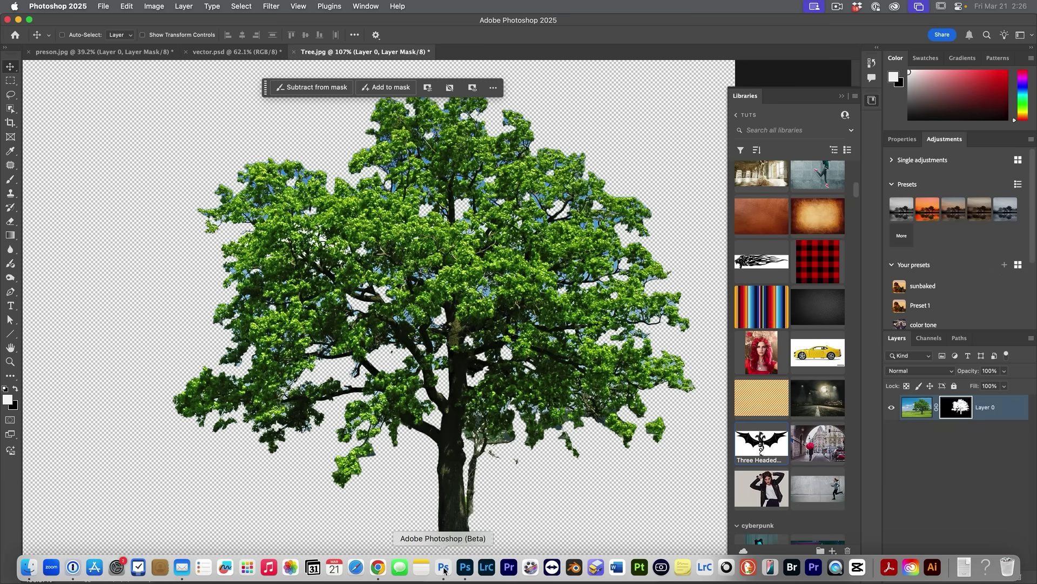
{"action": "left_click", "coordinate": [444, 568]}
In Tree.jpg, select the tree, mask out its surroundings, and fit it in view
{"action": "left_click", "coordinate": [335, 52]}
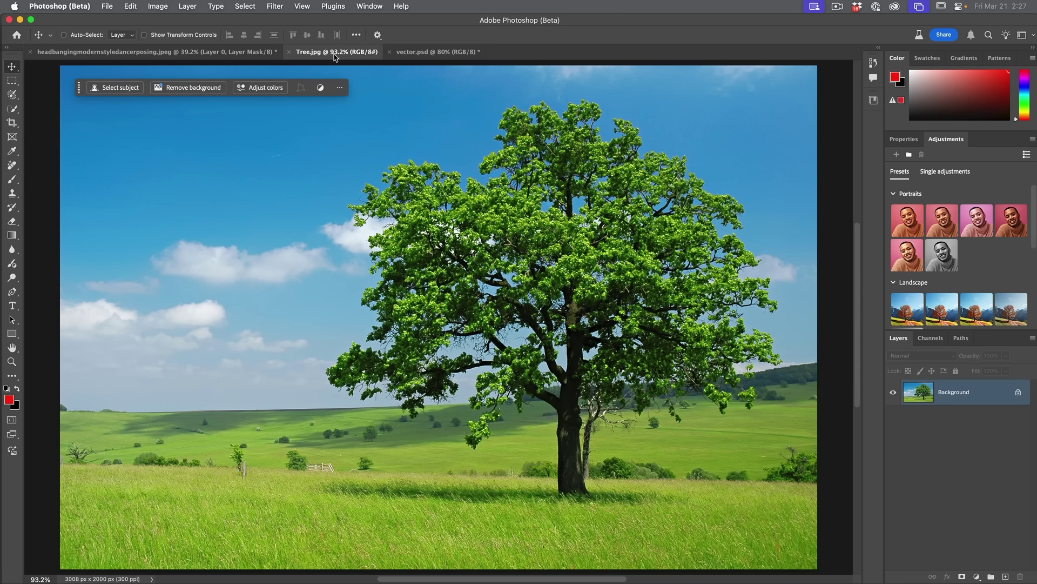
{"action": "left_click", "coordinate": [122, 86]}
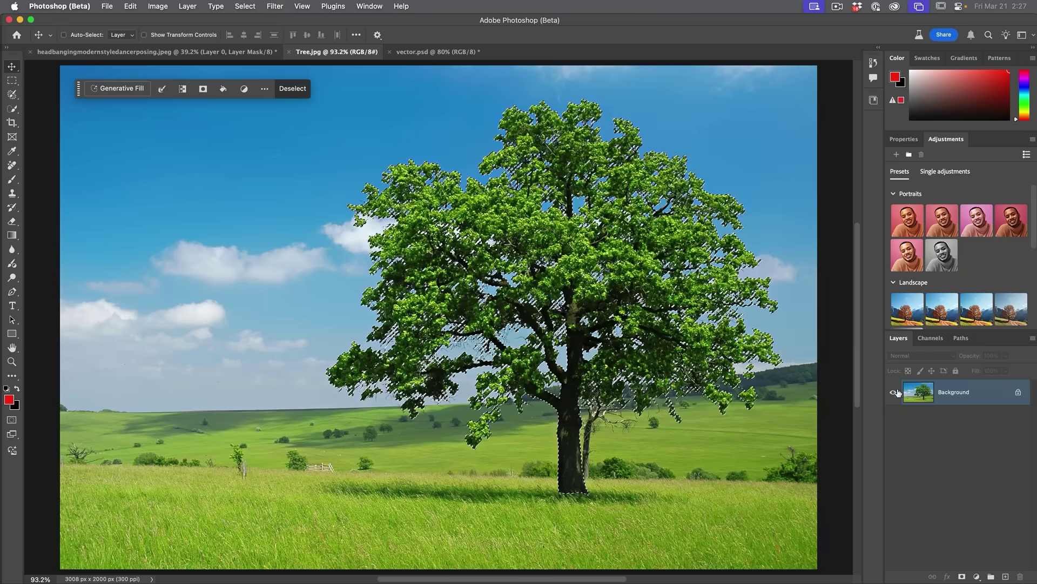
{"action": "left_click", "coordinate": [962, 575]}
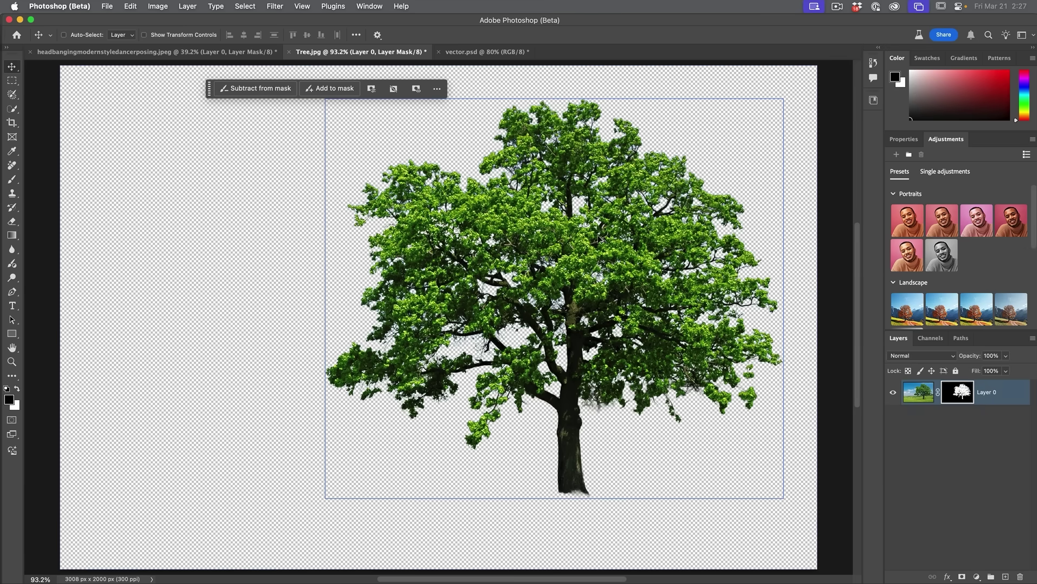
{"action": "scroll", "coordinate": [604, 239], "scroll_direction": "up", "scroll_amount": 3}
{"action": "scroll", "coordinate": [601, 238], "scroll_direction": "up", "scroll_amount": 3}
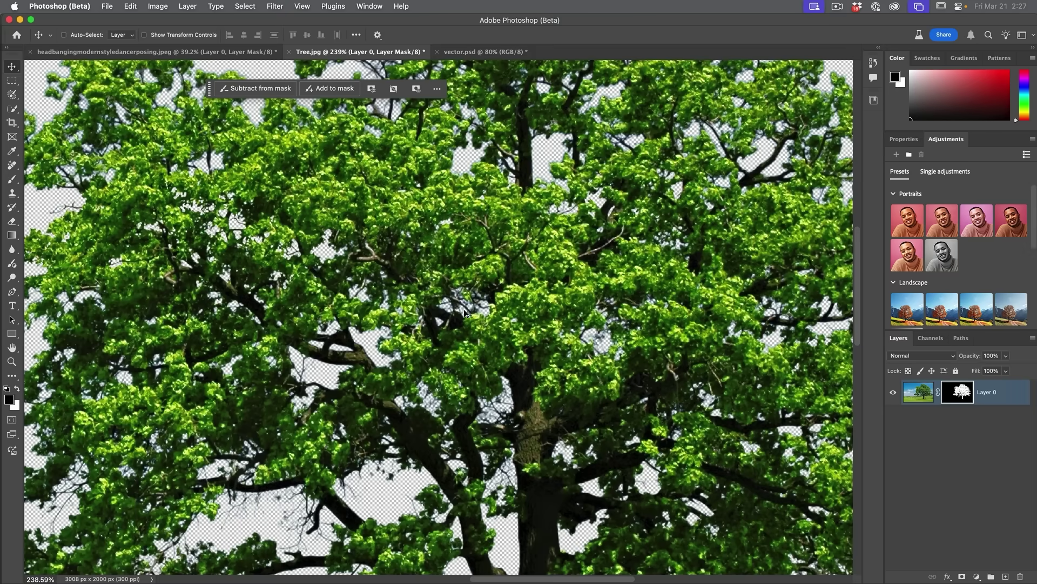
{"action": "key", "text": "super+0"}
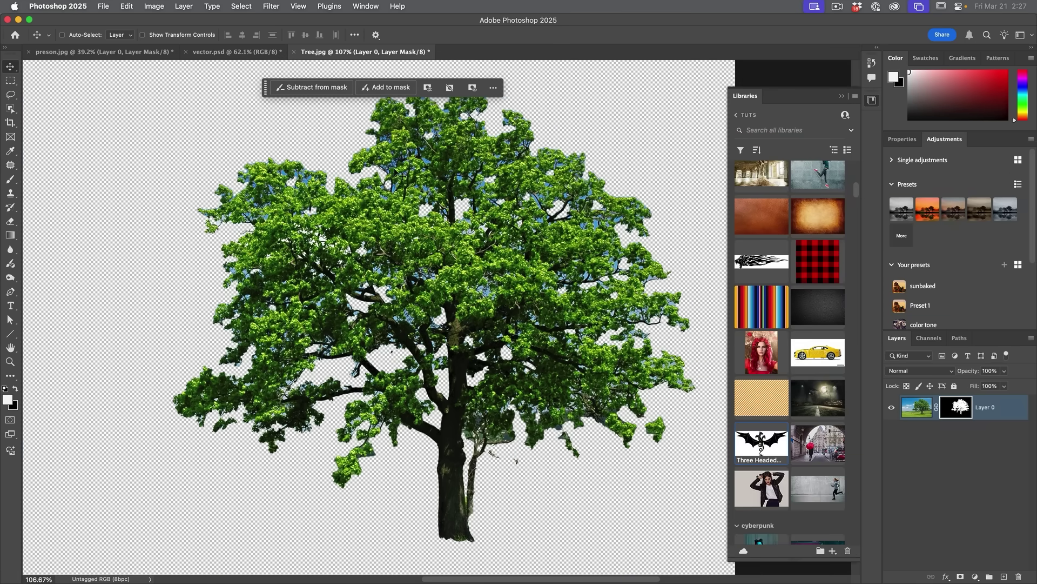
In vector.psd, select the lion and dragon and mask out the white background
{"action": "left_click", "coordinate": [228, 53]}
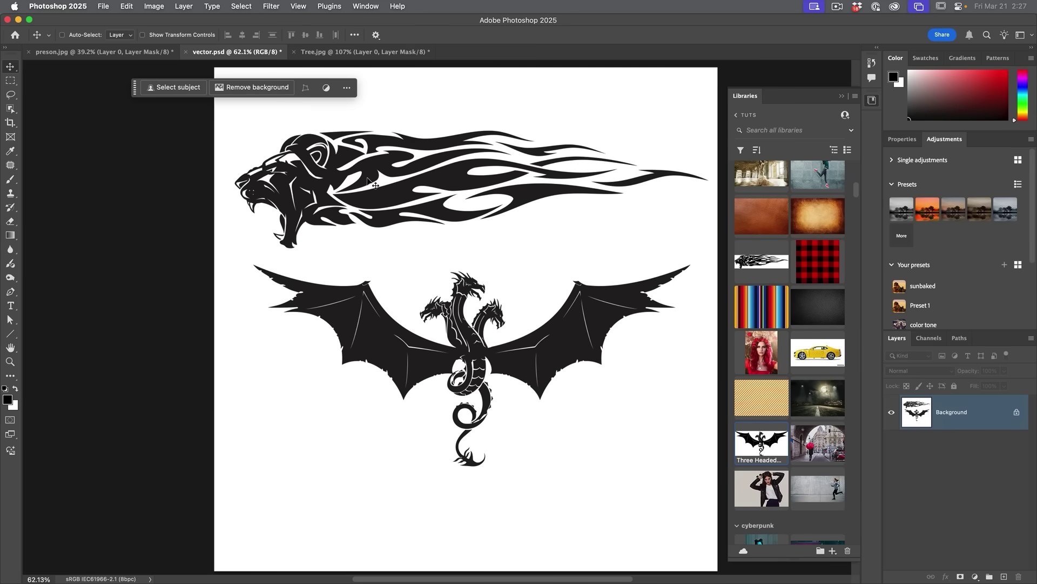
{"action": "left_click", "coordinate": [177, 89]}
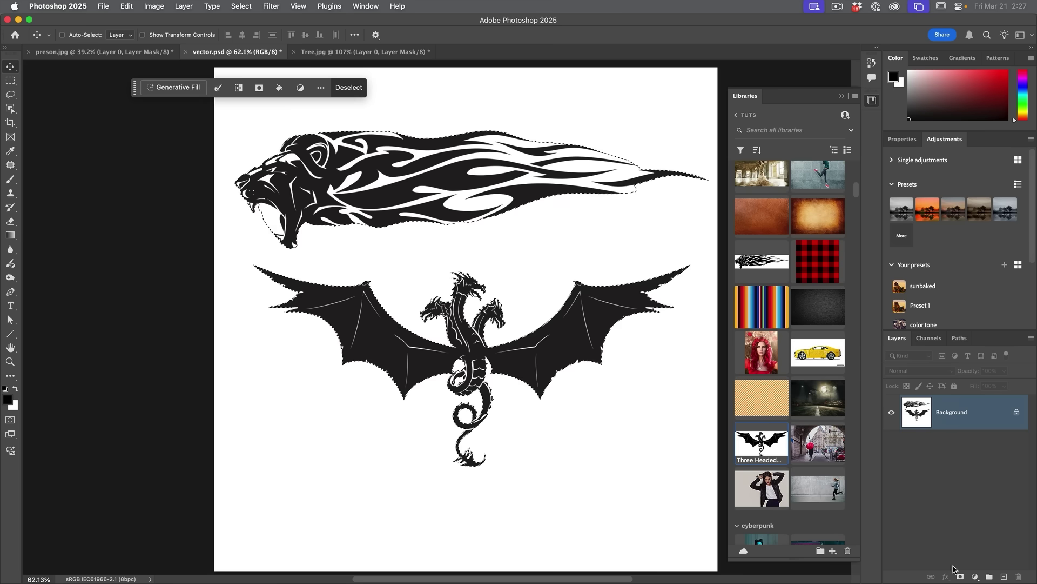
{"action": "left_click", "coordinate": [961, 576]}
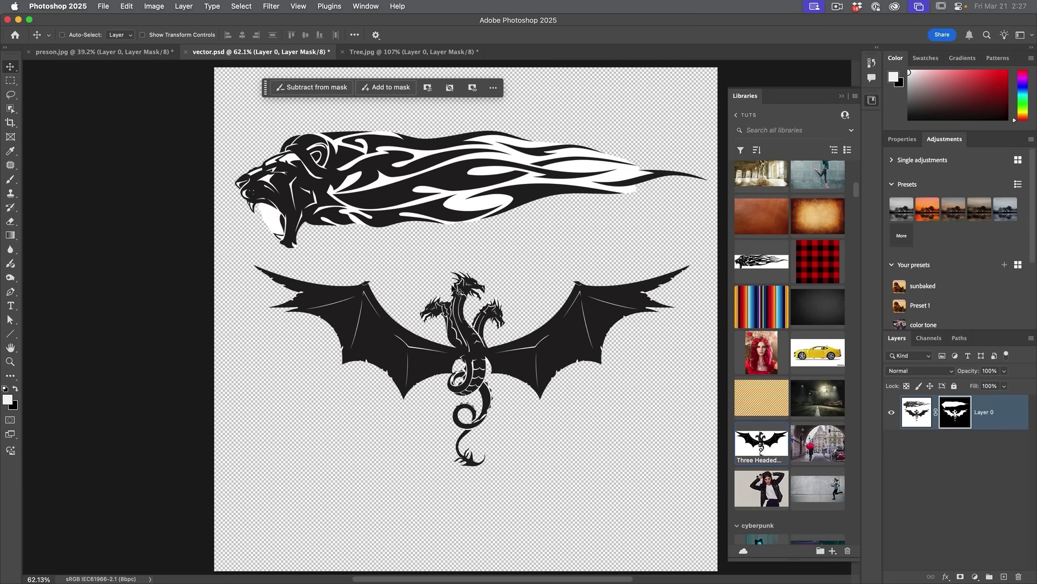
{"action": "scroll", "coordinate": [490, 341], "scroll_direction": "up", "scroll_amount": 3}
{"action": "scroll", "coordinate": [491, 341], "scroll_direction": "up", "scroll_amount": 3}
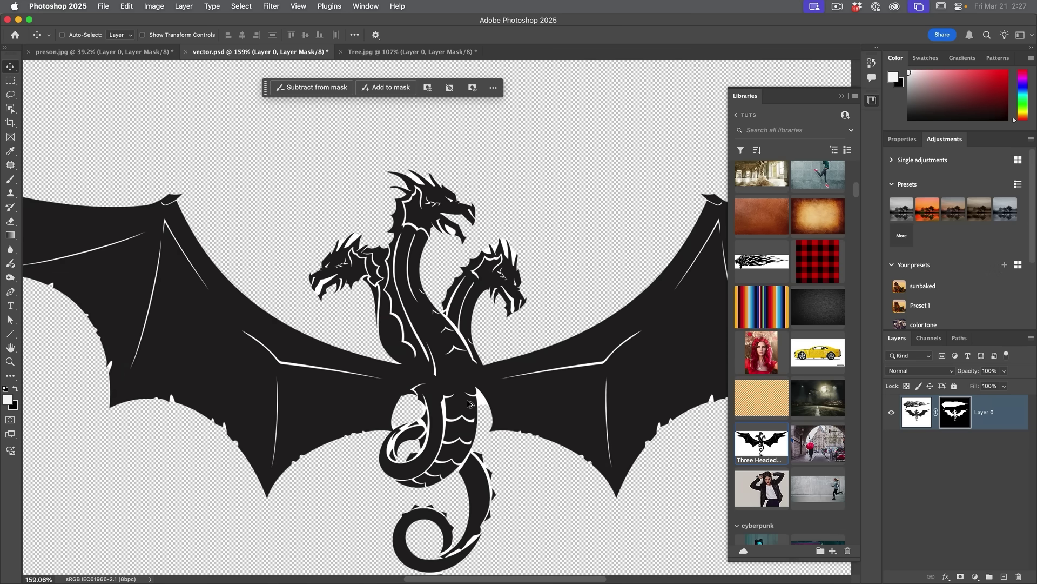
{"action": "scroll", "coordinate": [476, 333], "scroll_direction": "down", "scroll_amount": 3}
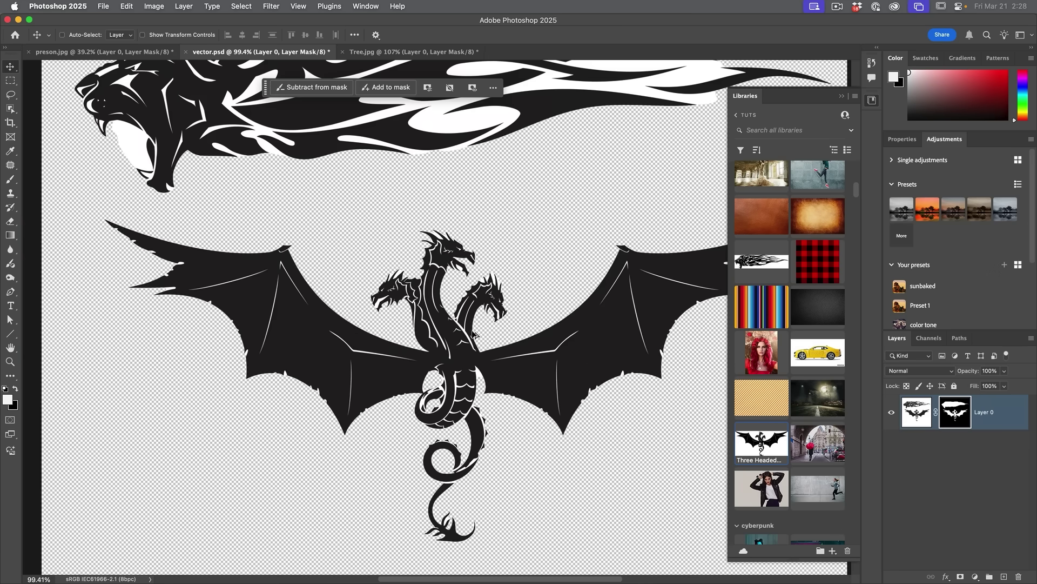
{"action": "scroll", "coordinate": [305, 383], "scroll_direction": "up", "scroll_amount": 2}
{"action": "scroll", "coordinate": [296, 378], "scroll_direction": "up", "scroll_amount": 5}
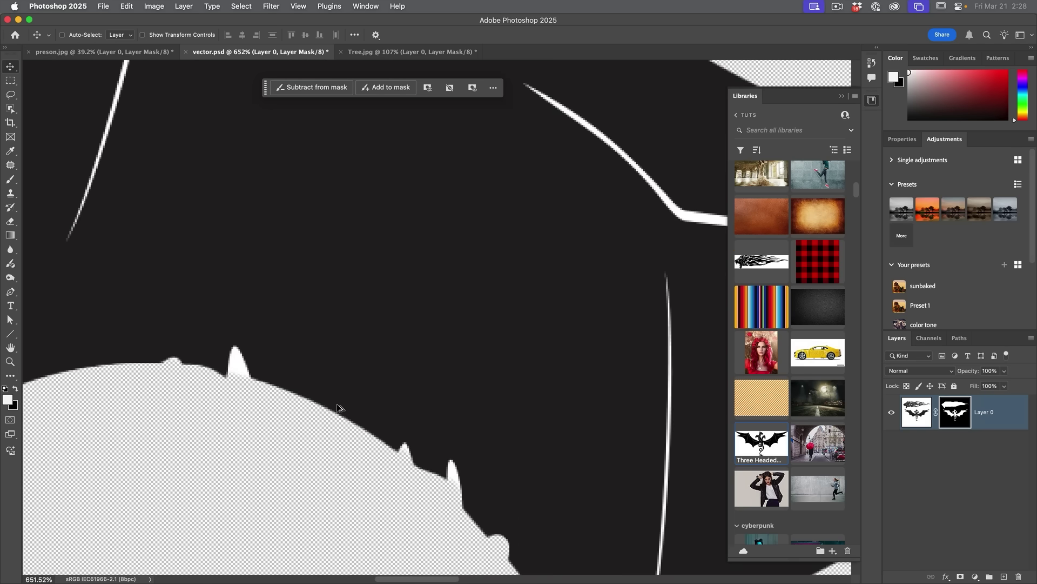
{"action": "scroll", "coordinate": [341, 408], "scroll_direction": "down", "scroll_amount": 3}
{"action": "scroll", "coordinate": [341, 408], "scroll_direction": "down", "scroll_amount": 2}
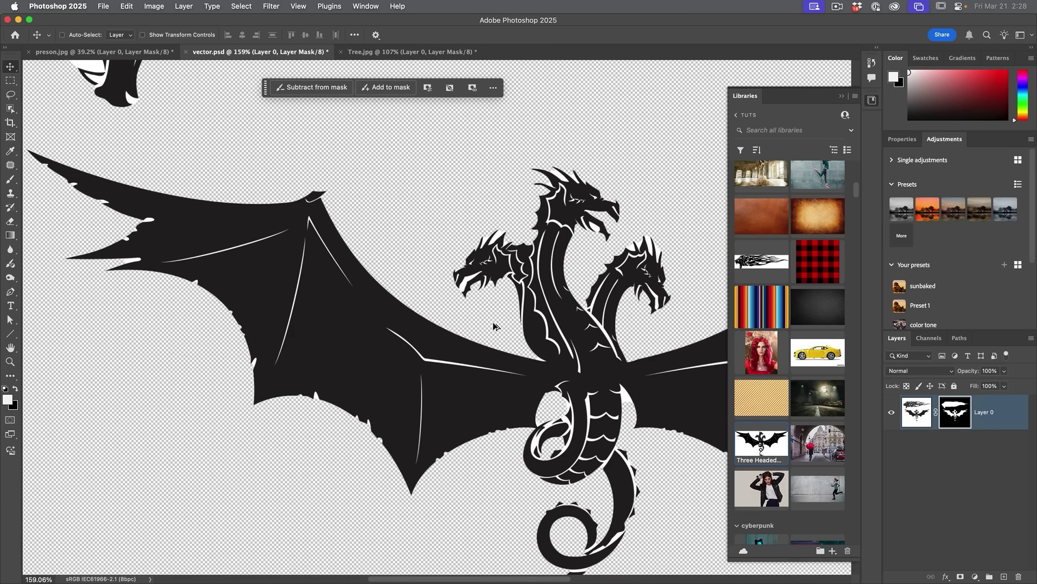
{"action": "scroll", "coordinate": [494, 326], "scroll_direction": "down", "scroll_amount": 3}
{"action": "scroll", "coordinate": [486, 320], "scroll_direction": "up", "scroll_amount": 1}
{"action": "scroll", "coordinate": [478, 312], "scroll_direction": "up", "scroll_amount": 1}
{"action": "scroll", "coordinate": [457, 295], "scroll_direction": "down", "scroll_amount": 2}
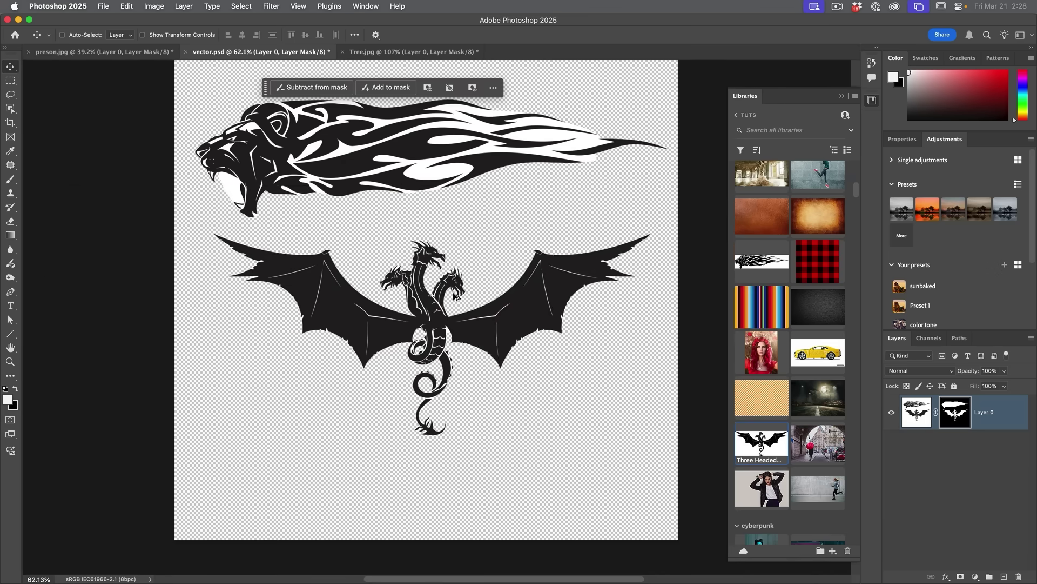
{"action": "mouse_move", "coordinate": [465, 568]}
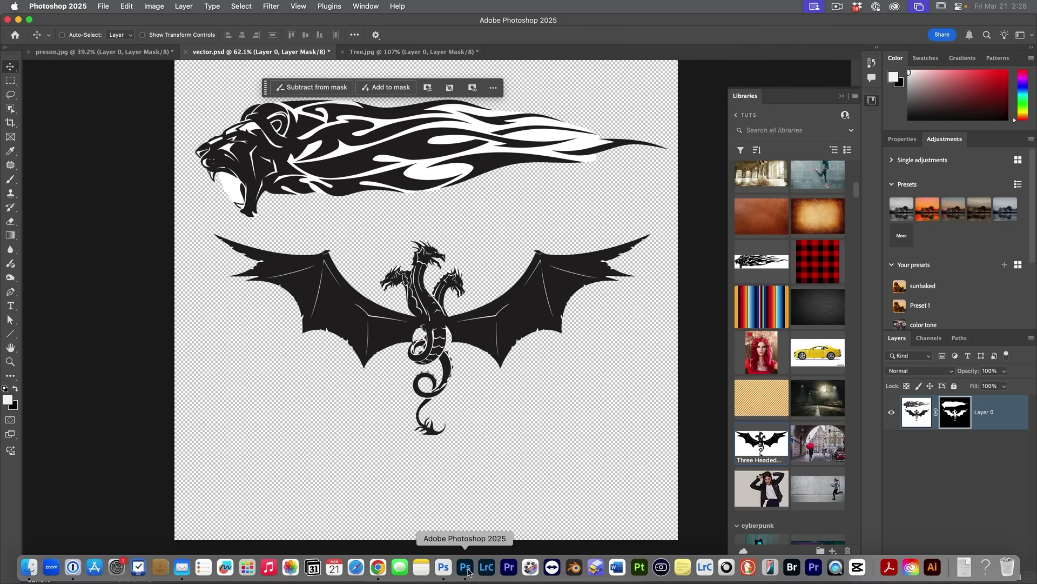
In Photoshop (Beta)'s vector.psd, select the lion and dragon and mask the white background
{"action": "left_click", "coordinate": [444, 567]}
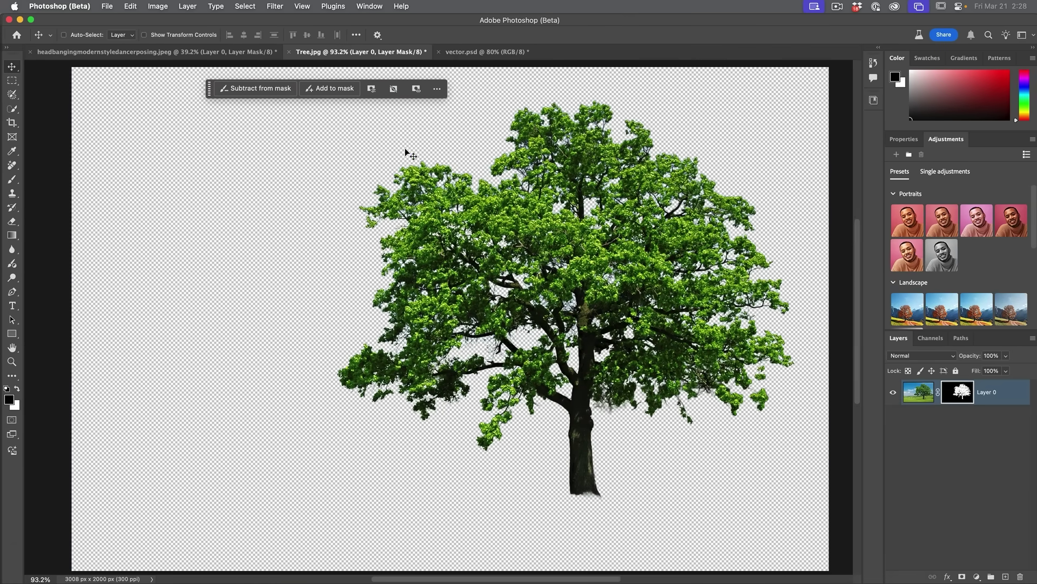
{"action": "left_click", "coordinate": [491, 52]}
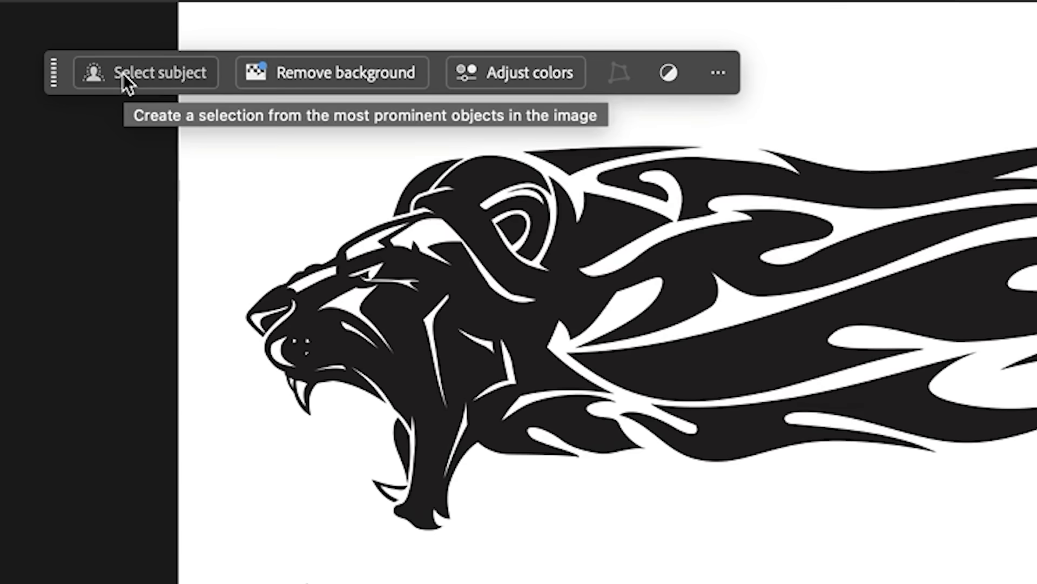
{"action": "left_click", "coordinate": [107, 89]}
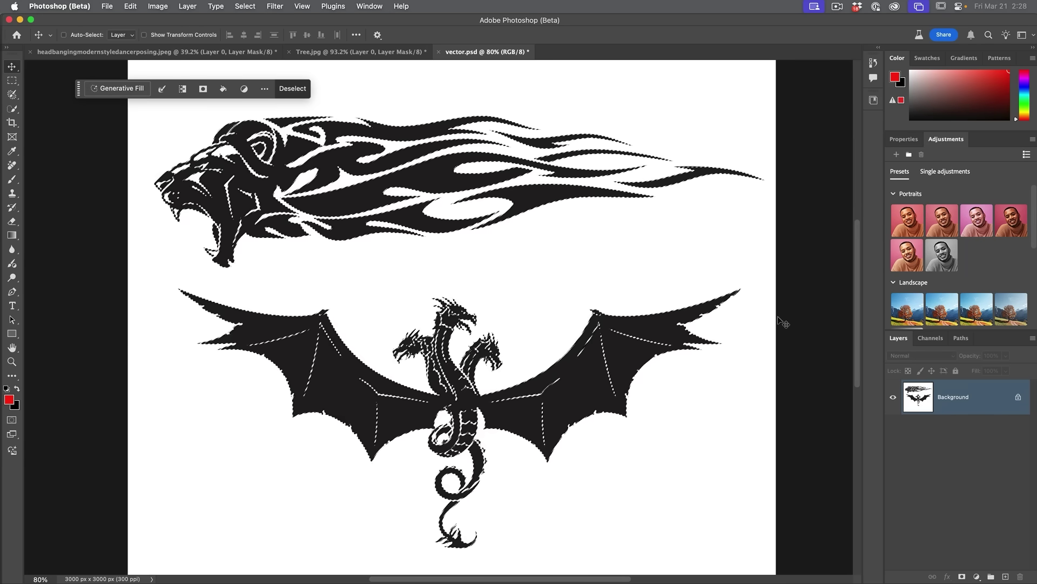
{"action": "left_click", "coordinate": [961, 574]}
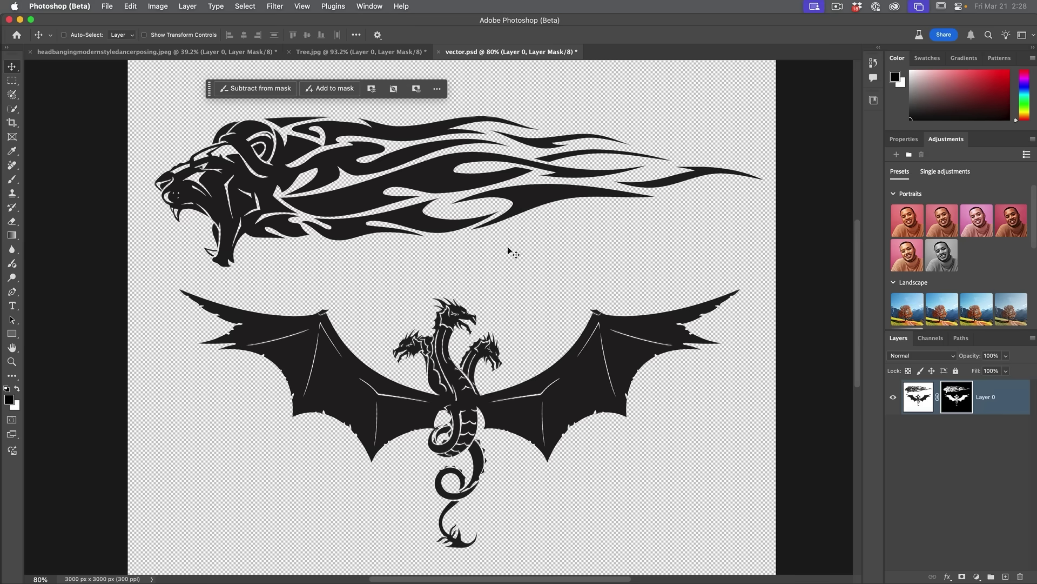
{"action": "scroll", "coordinate": [359, 246], "scroll_direction": "up", "scroll_amount": 3}
{"action": "scroll", "coordinate": [358, 246], "scroll_direction": "up", "scroll_amount": 2}
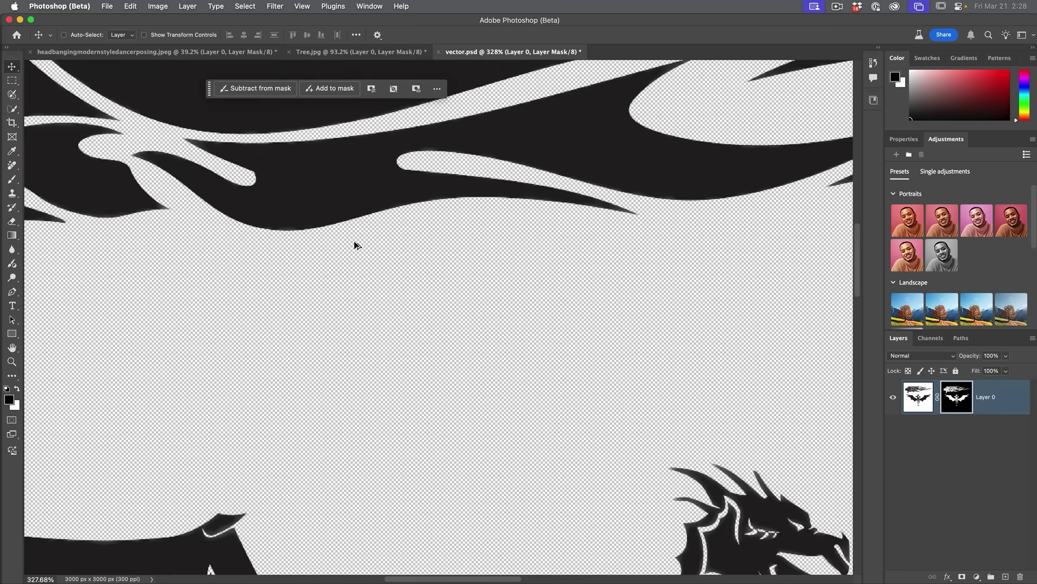
{"action": "scroll", "coordinate": [390, 248], "scroll_direction": "up", "scroll_amount": 2}
{"action": "scroll", "coordinate": [475, 367], "scroll_direction": "up", "scroll_amount": 1}
{"action": "scroll", "coordinate": [475, 367], "scroll_direction": "up", "scroll_amount": 5}
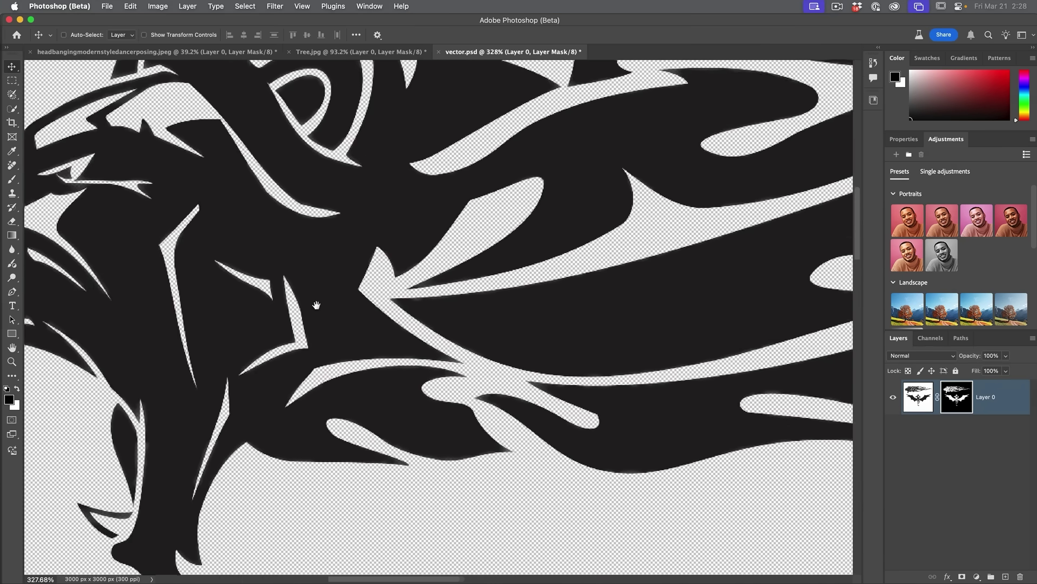
{"action": "scroll", "coordinate": [378, 301], "scroll_direction": "left", "scroll_amount": 8}
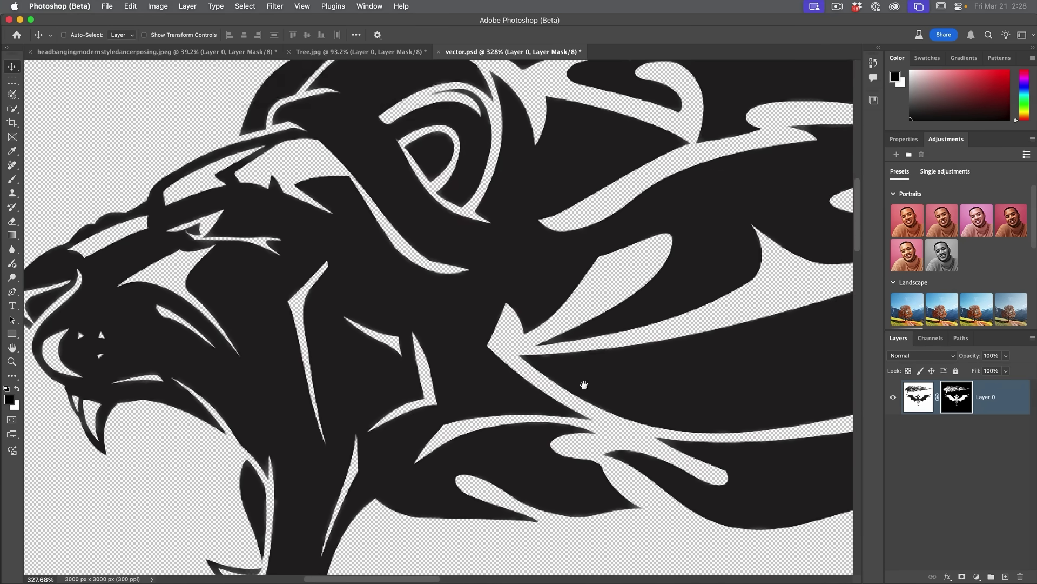
{"action": "scroll", "coordinate": [549, 382], "scroll_direction": "down", "scroll_amount": 5}
{"action": "scroll", "coordinate": [387, 133], "scroll_direction": "down", "scroll_amount": 5}
{"action": "scroll", "coordinate": [593, 463], "scroll_direction": "down", "scroll_amount": 3}
{"action": "scroll", "coordinate": [406, 268], "scroll_direction": "down", "scroll_amount": 5}
{"action": "scroll", "coordinate": [365, 235], "scroll_direction": "right", "scroll_amount": 5}
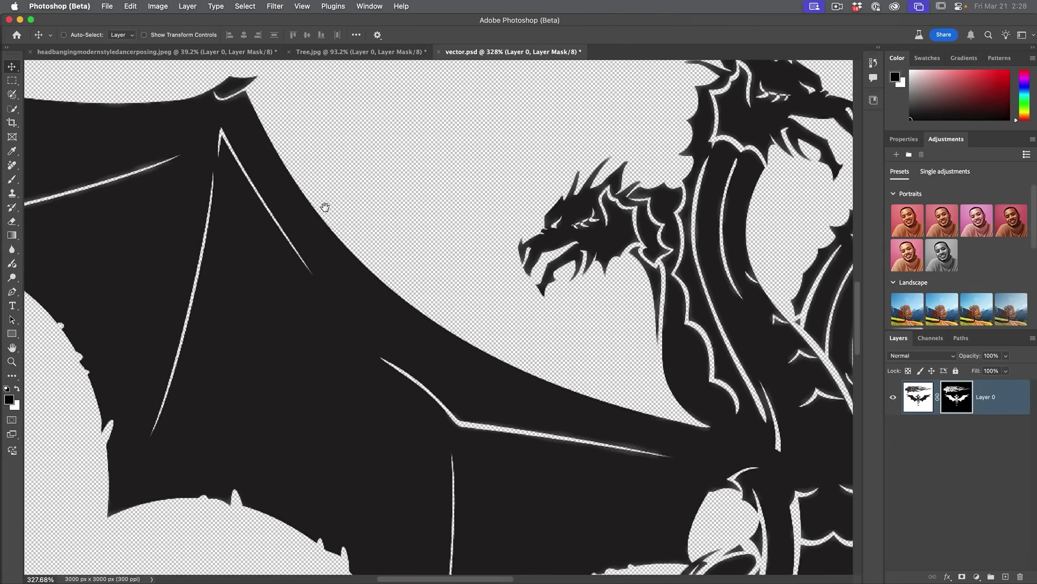
{"action": "scroll", "coordinate": [608, 406], "scroll_direction": "down", "scroll_amount": 3}
{"action": "scroll", "coordinate": [584, 283], "scroll_direction": "down", "scroll_amount": 2}
{"action": "scroll", "coordinate": [616, 252], "scroll_direction": "right", "scroll_amount": 2}
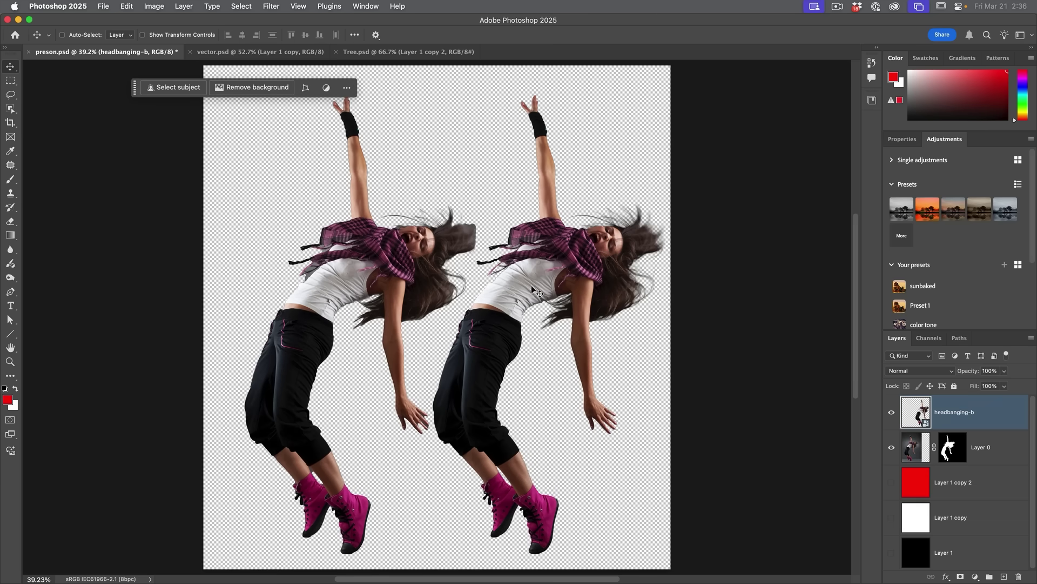
Show the white background layer behind the two dancer cutouts in preson.psd
{"action": "left_click", "coordinate": [892, 516]}
{"action": "scroll", "coordinate": [404, 288], "scroll_direction": "up", "scroll_amount": 2}
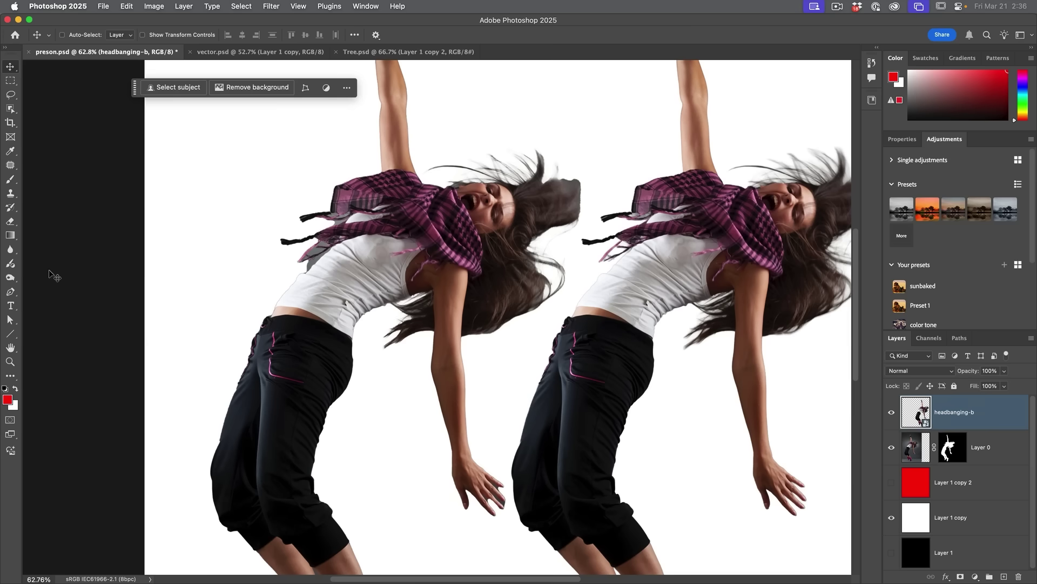
Inspect the dancer's ankles, legs and pink boots up close, then bring up Tree.psd
{"action": "double_click", "coordinate": [14, 361]}
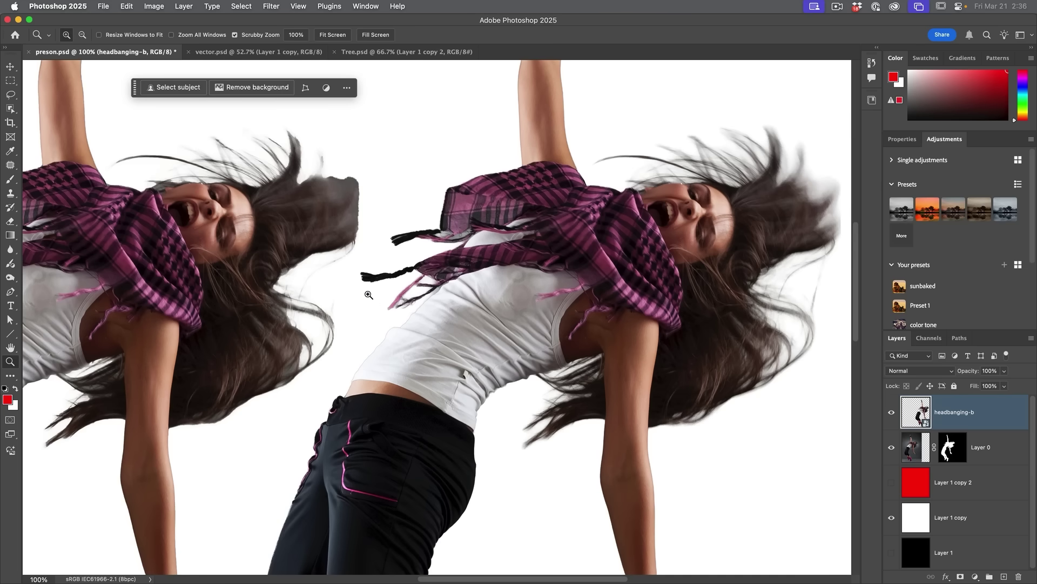
{"action": "scroll", "coordinate": [291, 390], "scroll_direction": "down", "scroll_amount": 5}
{"action": "scroll", "coordinate": [275, 381], "scroll_direction": "down", "scroll_amount": 5}
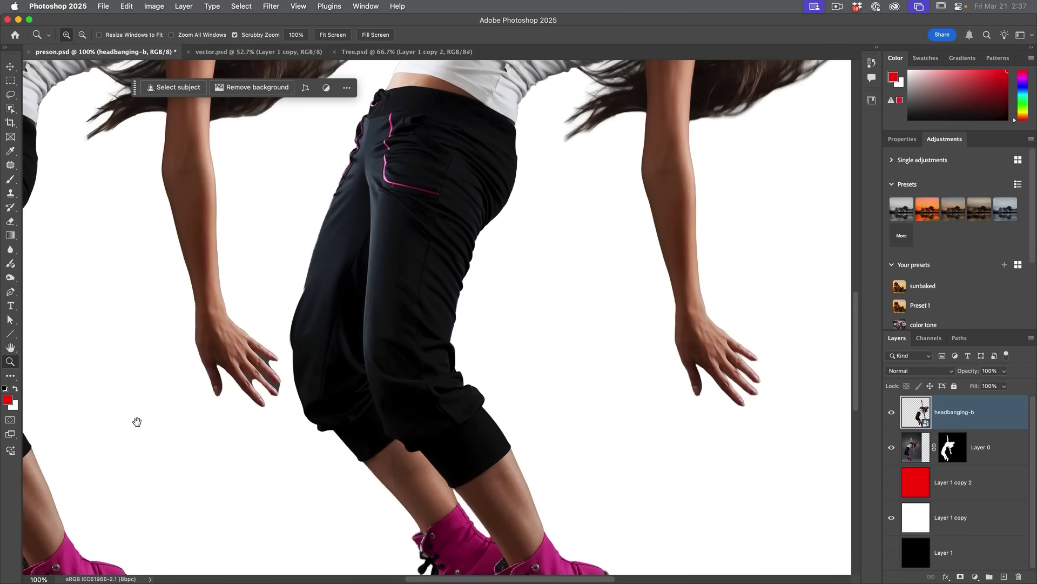
{"action": "mouse_move", "coordinate": [137, 421]}
{"action": "left_mouse_down"}
{"action": "mouse_move", "coordinate": [317, 432]}
{"action": "mouse_move", "coordinate": [260, 502]}
{"action": "left_mouse_up"}
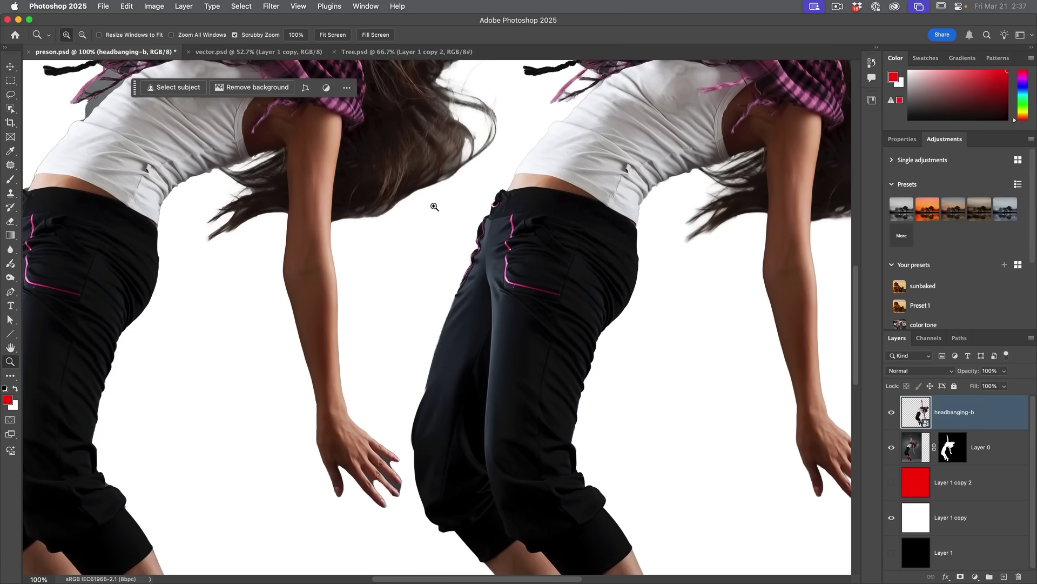
{"action": "scroll", "coordinate": [430, 208], "scroll_direction": "down", "scroll_amount": 5}
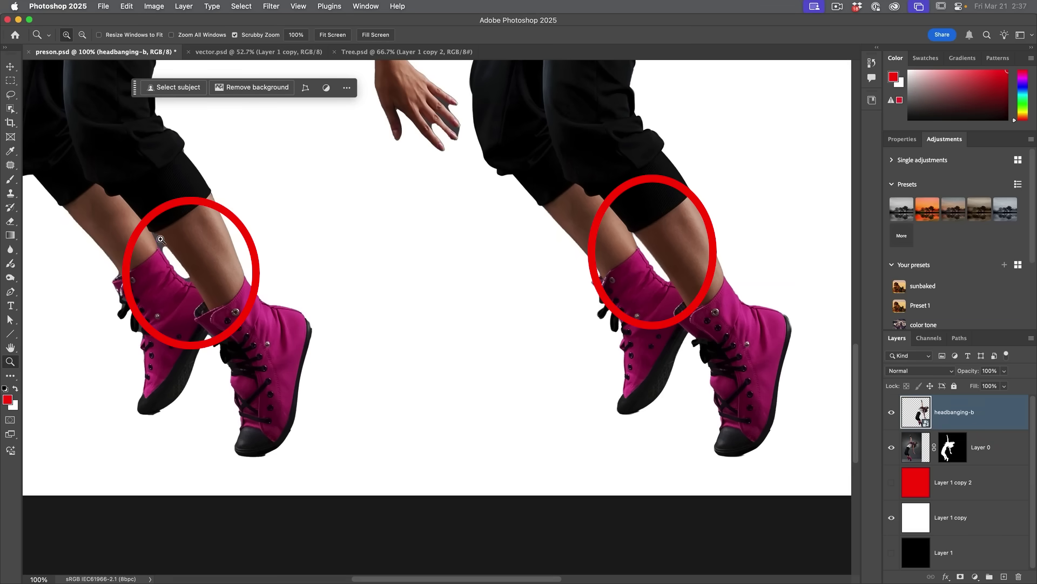
{"action": "left_click", "coordinate": [103, 257]}
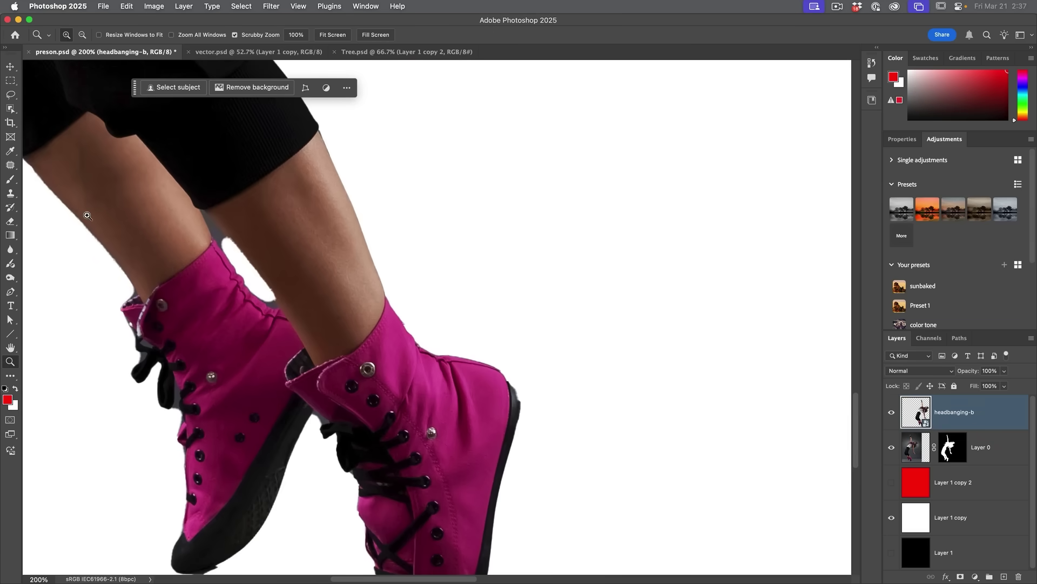
{"action": "left_click_drag", "start_coordinate": [648, 267], "coordinate": [451, 281]}
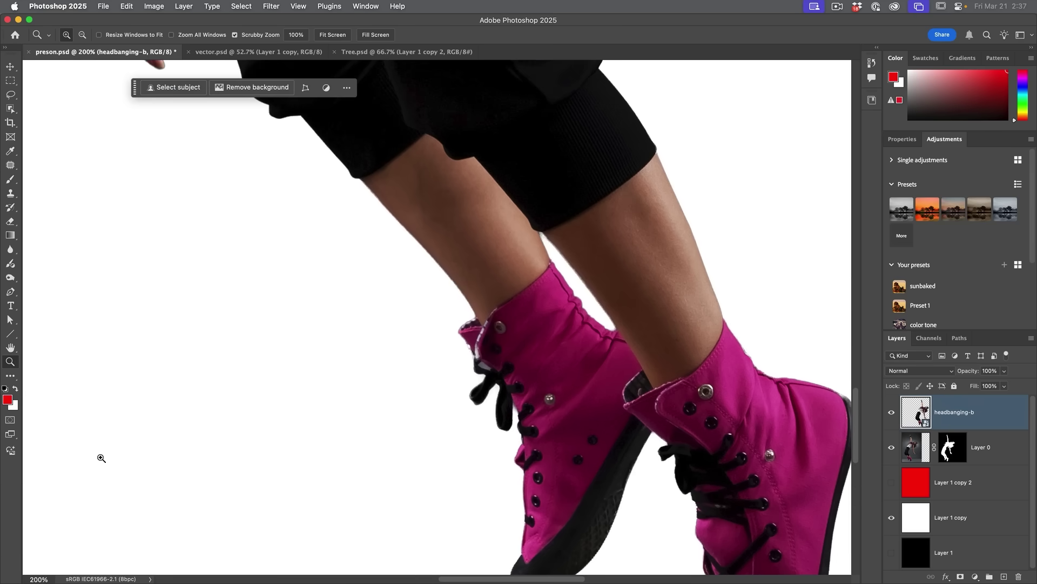
{"action": "key", "text": "super+minus"}
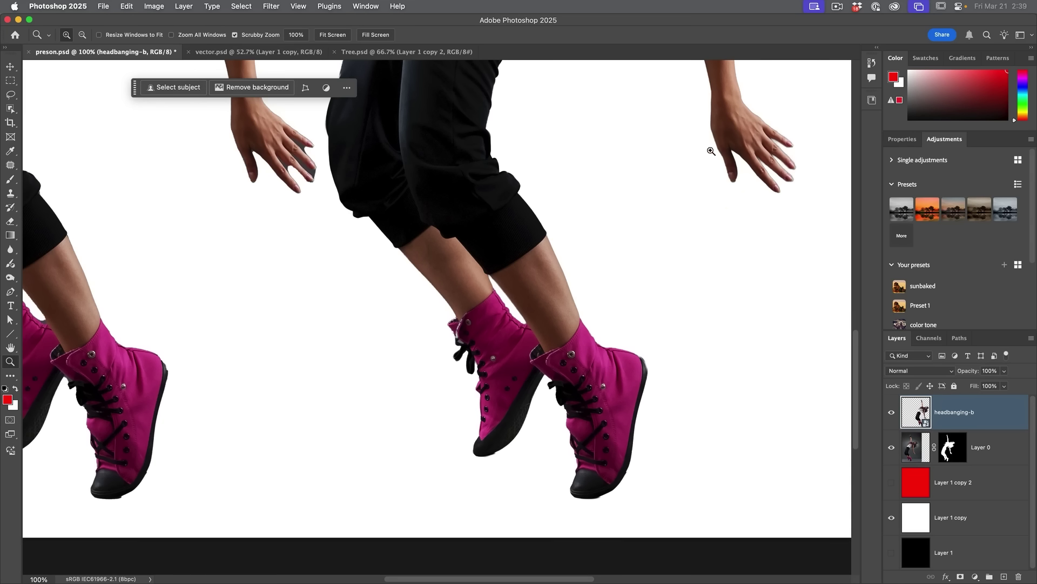
{"action": "left_click", "coordinate": [396, 53]}
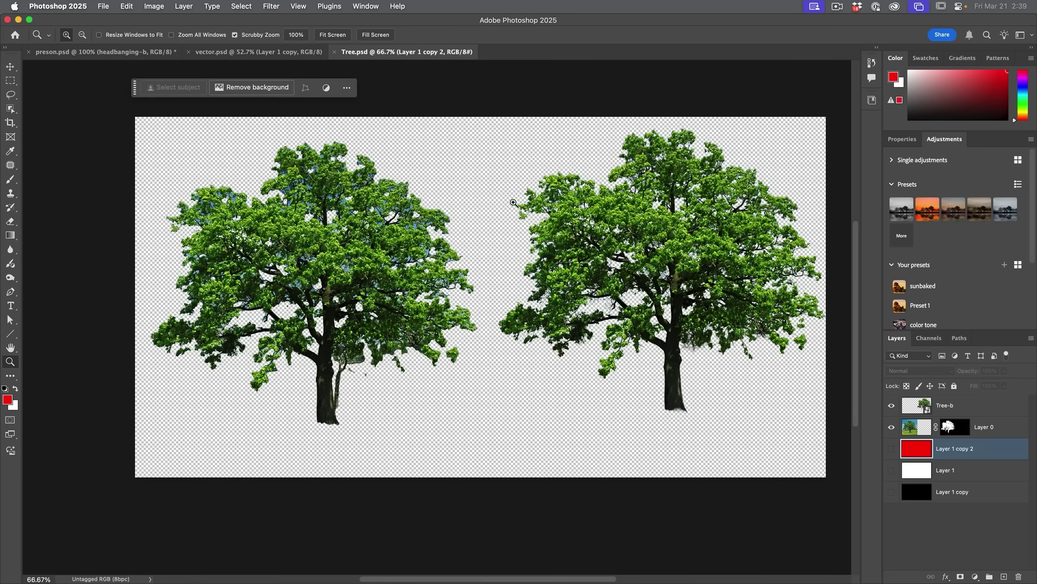
Show the white Layer 1 backdrop behind the trees and zoom in on the cutouts
{"action": "left_click", "coordinate": [892, 471]}
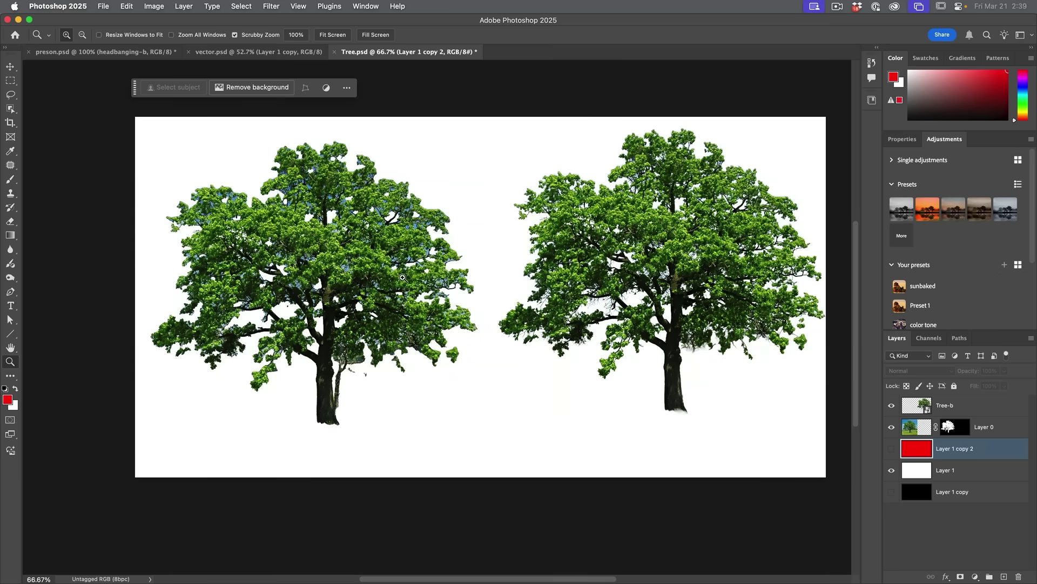
{"action": "left_click_drag", "start_coordinate": [577, 254], "coordinate": [581, 253]}
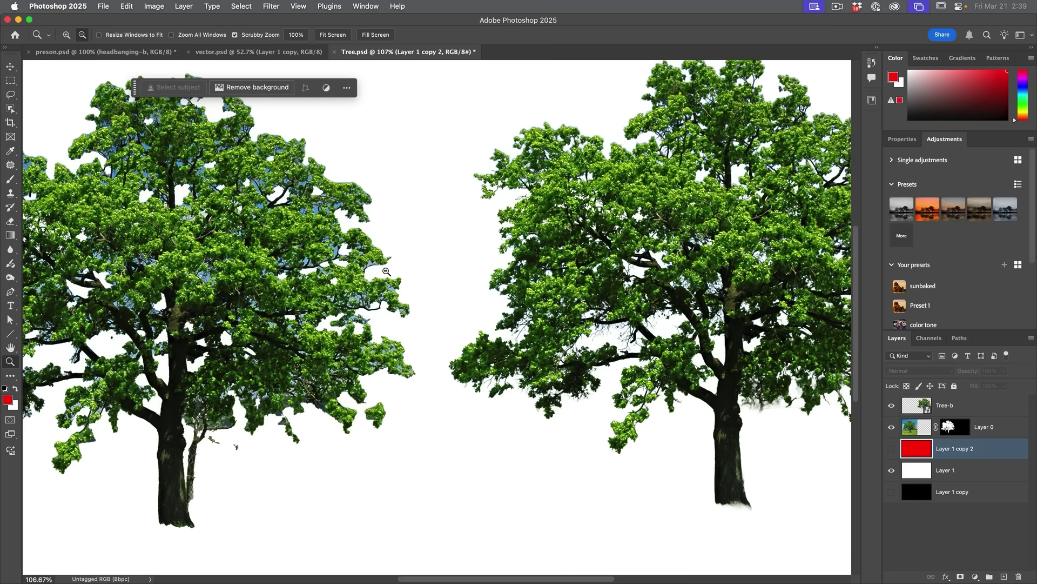
{"action": "key", "text": "alt"}
Swap to the black backdrop, pan across both tree canopies and trunk, then show red
{"action": "left_click", "coordinate": [891, 470]}
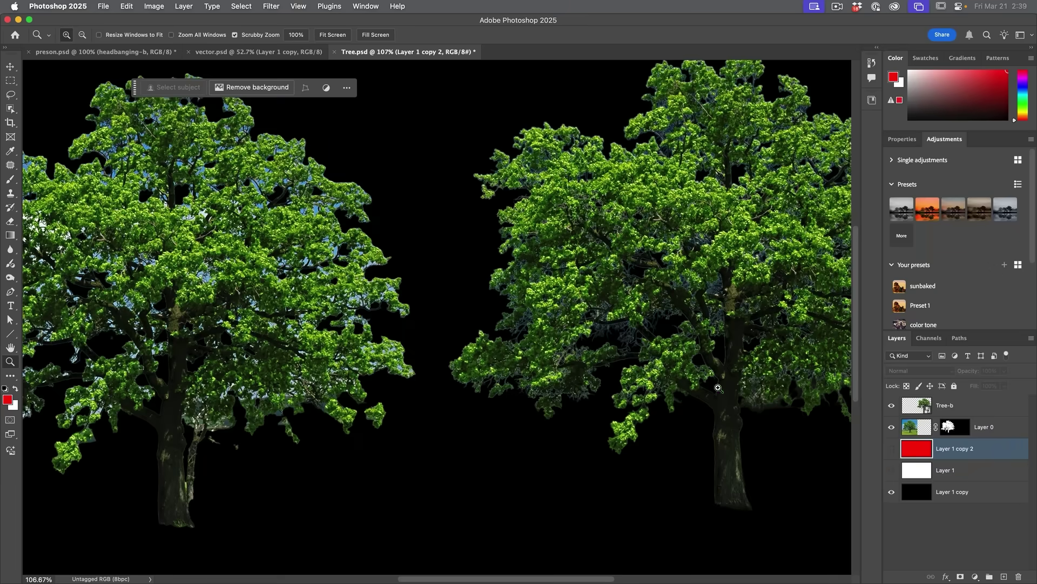
{"action": "scroll", "coordinate": [646, 294], "scroll_direction": "up", "scroll_amount": 2}
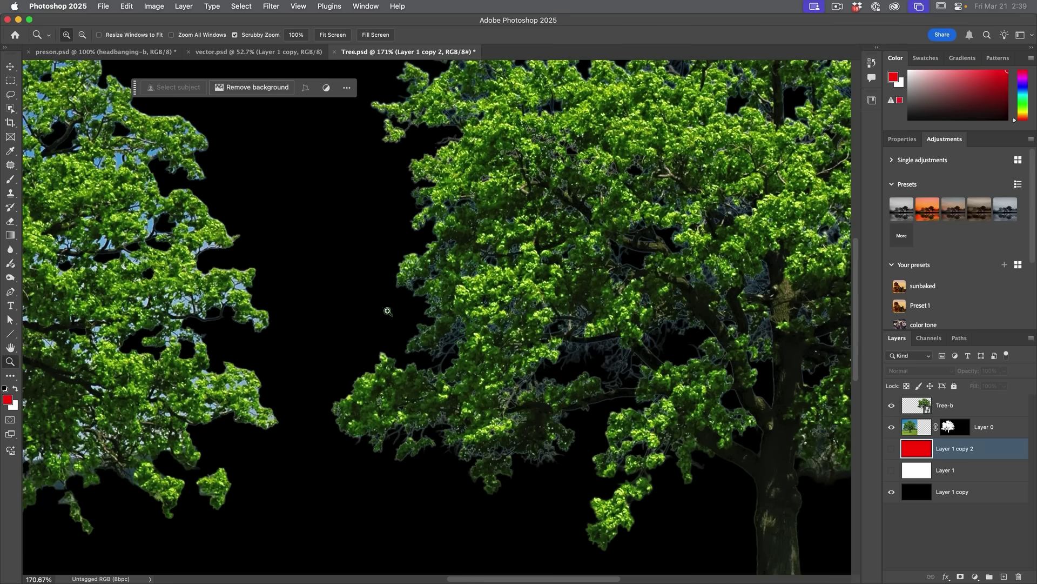
{"action": "left_click_drag", "start_coordinate": [264, 326], "coordinate": [541, 287]}
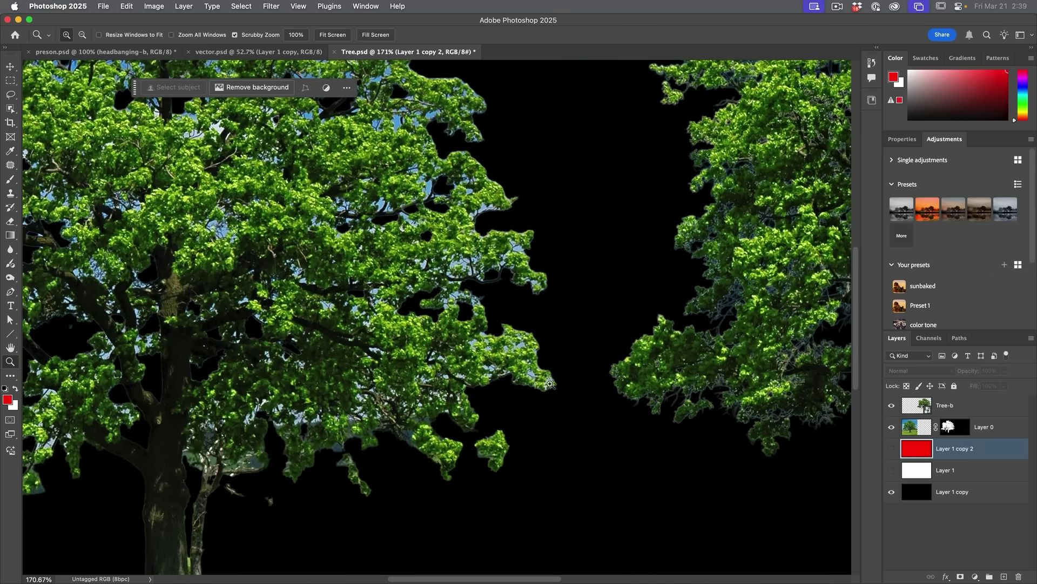
{"action": "mouse_move", "coordinate": [550, 383]}
{"action": "left_mouse_down"}
{"action": "mouse_move", "coordinate": [263, 380]}
{"action": "mouse_move", "coordinate": [203, 389]}
{"action": "left_mouse_up"}
{"action": "mouse_move", "coordinate": [614, 297]}
{"action": "left_mouse_down"}
{"action": "mouse_move", "coordinate": [524, 362]}
{"action": "mouse_move", "coordinate": [620, 332]}
{"action": "left_mouse_up"}
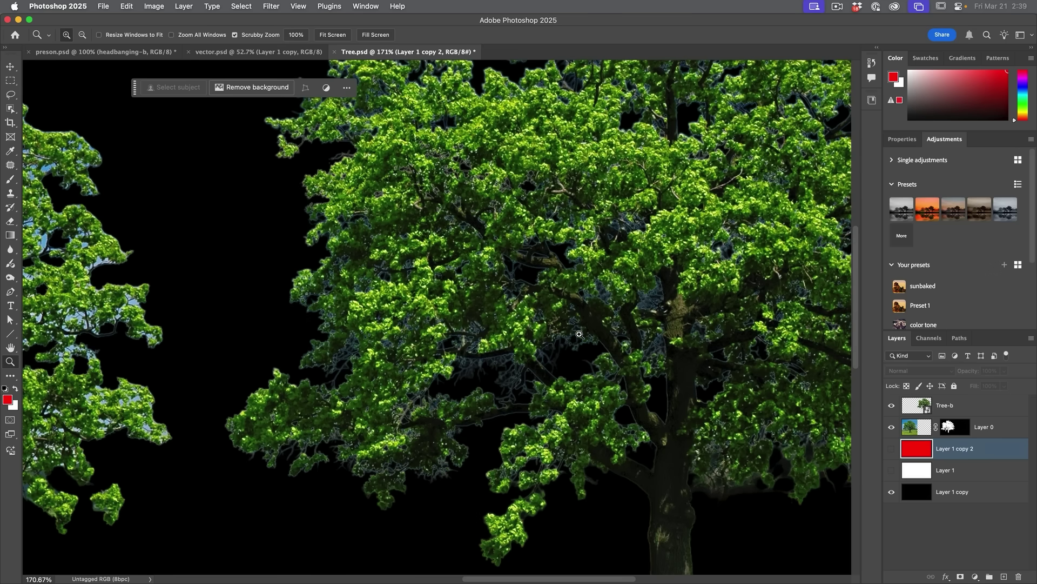
{"action": "left_click", "coordinate": [892, 450]}
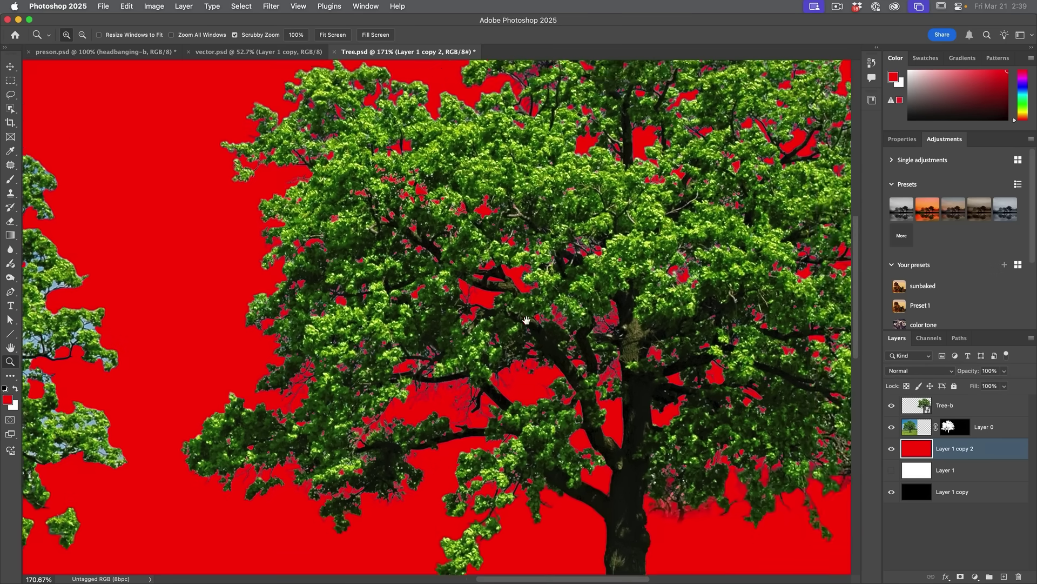
Fill the red background layer with a blue foreground colour
{"action": "left_click_drag", "start_coordinate": [615, 284], "coordinate": [561, 306]}
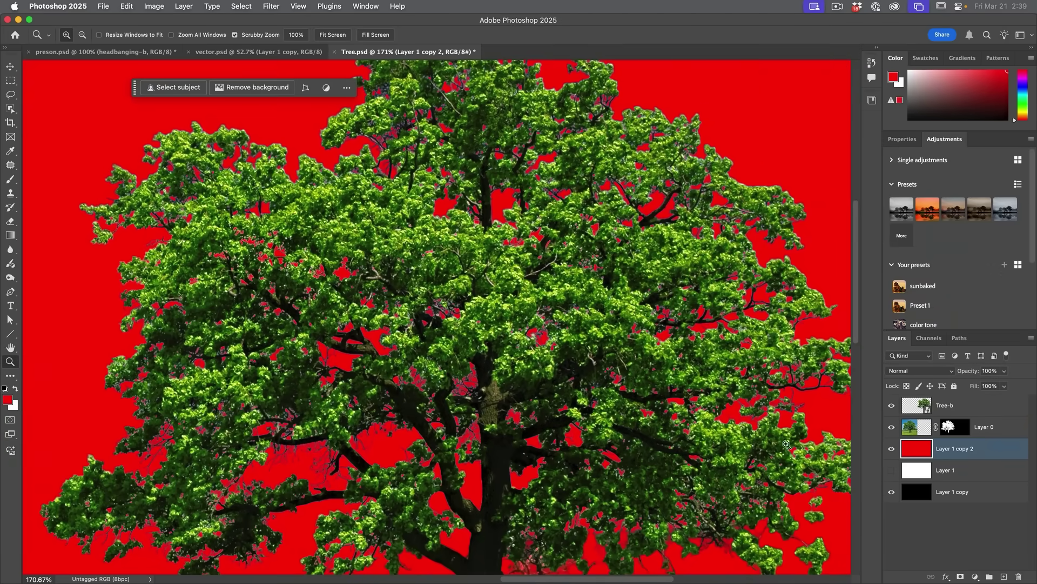
{"action": "left_click", "coordinate": [9, 401]}
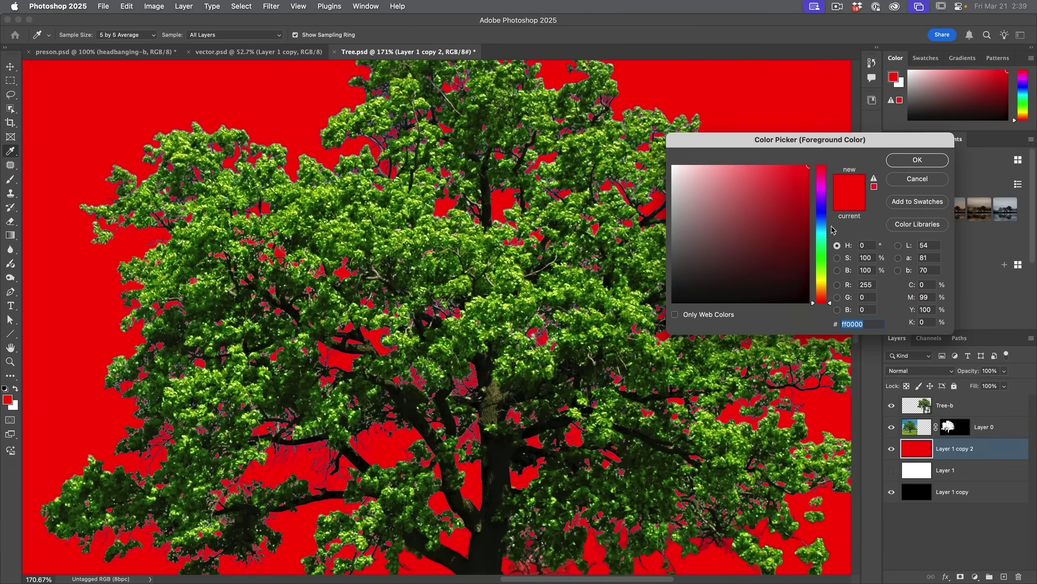
{"action": "left_click_drag", "start_coordinate": [826, 213], "coordinate": [823, 224]}
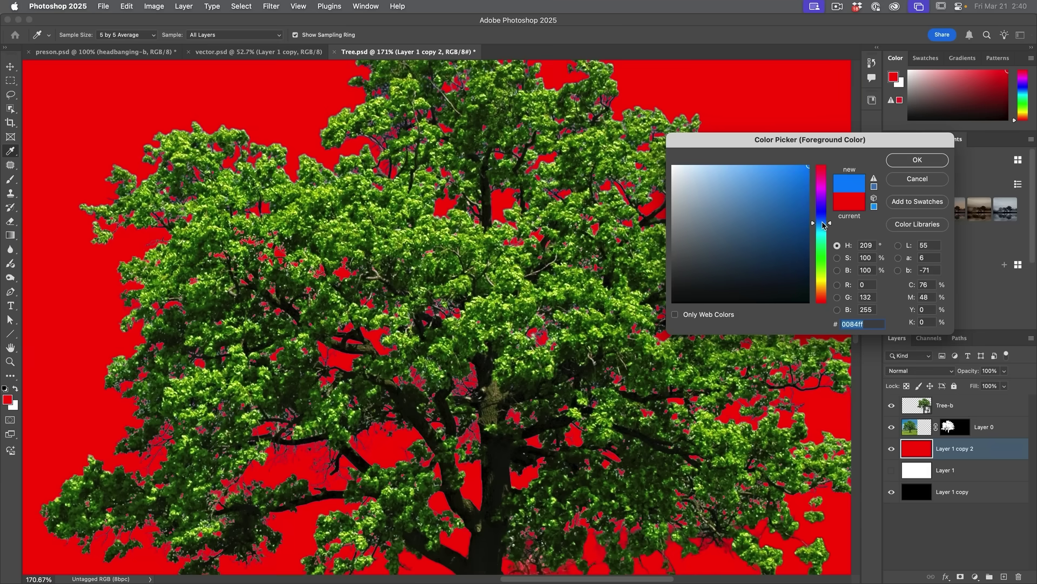
{"action": "left_click", "coordinate": [926, 165]}
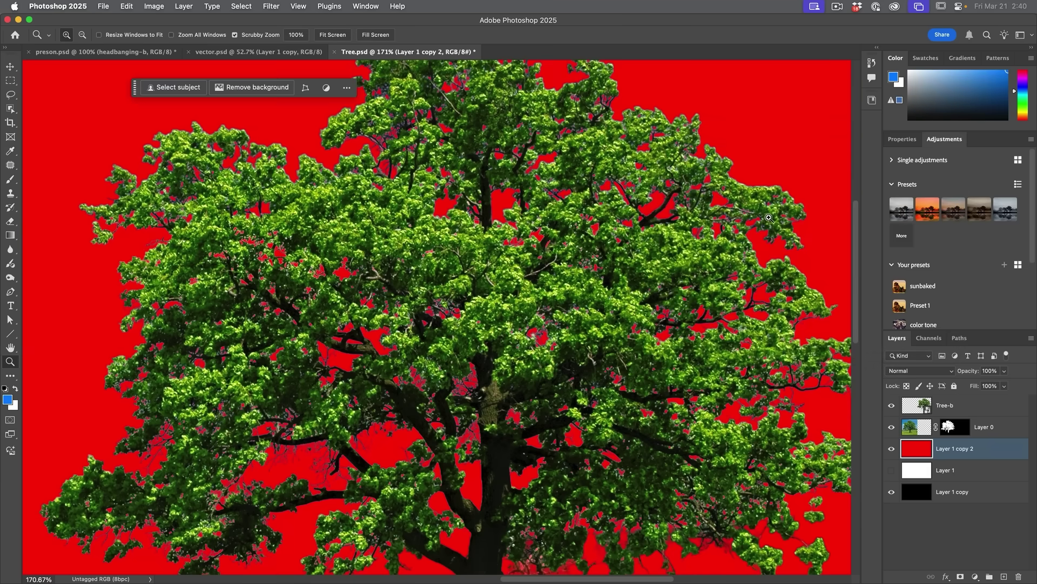
{"action": "key", "text": "alt+BackSpace"}
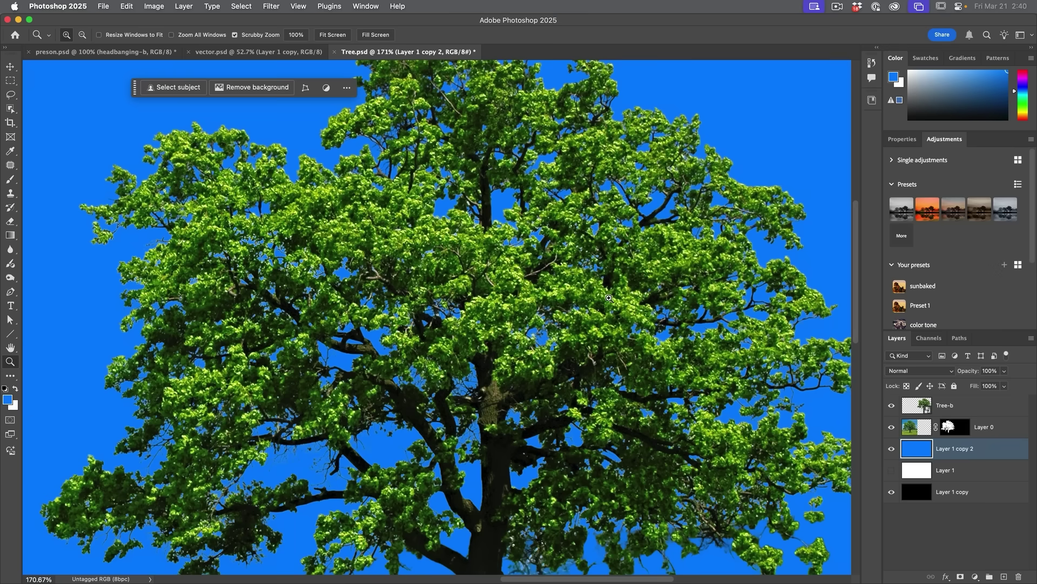
Check the canopy edges against blue, toggle the layer, then revert the fill to red
{"action": "mouse_move", "coordinate": [380, 329]}
{"action": "left_mouse_down"}
{"action": "mouse_move", "coordinate": [642, 224]}
{"action": "mouse_move", "coordinate": [645, 351]}
{"action": "left_mouse_up"}
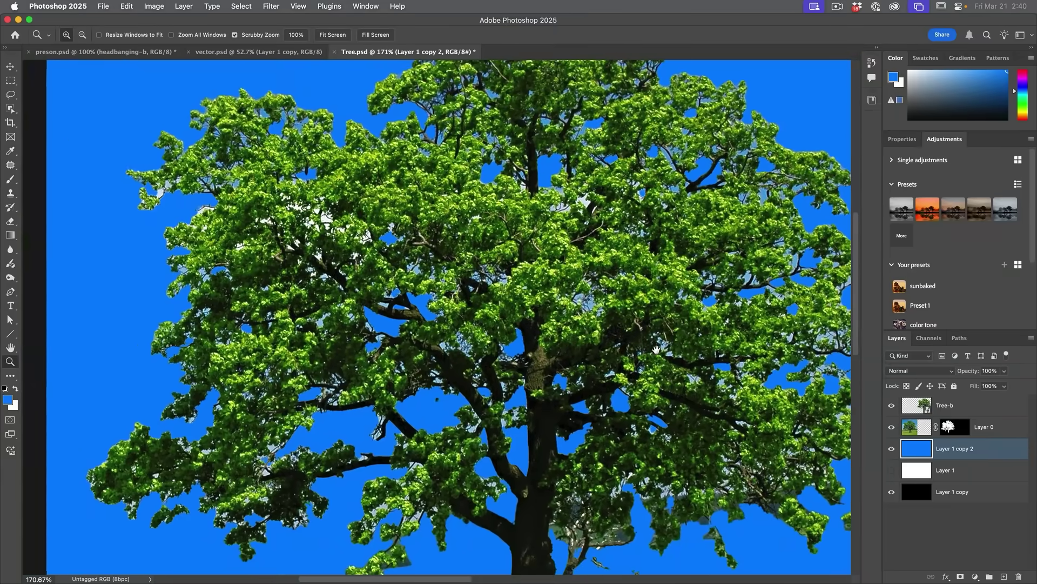
{"action": "left_click_drag", "start_coordinate": [644, 351], "coordinate": [358, 271]}
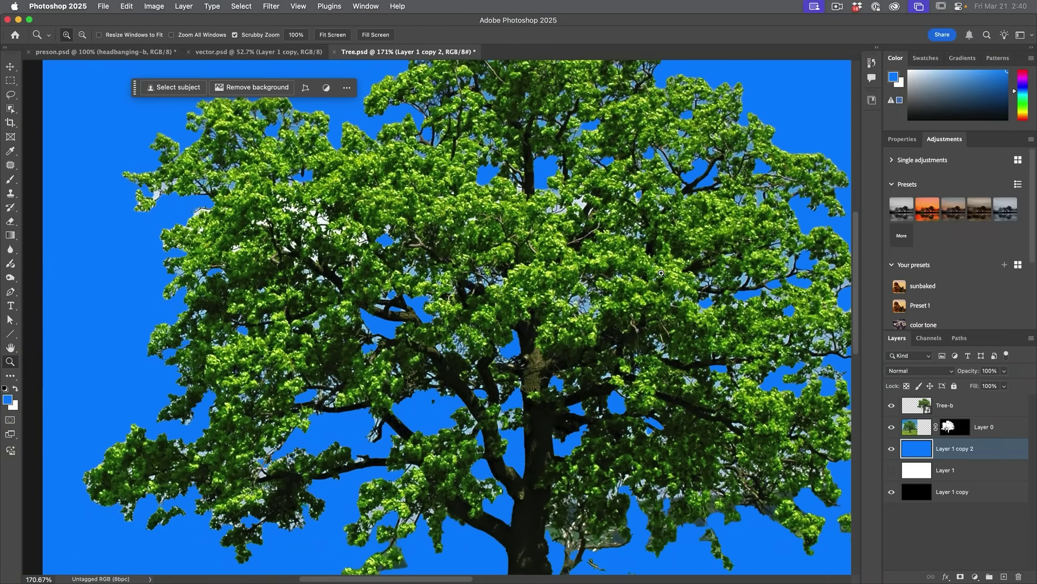
{"action": "scroll", "coordinate": [660, 273], "scroll_direction": "right", "scroll_amount": 5}
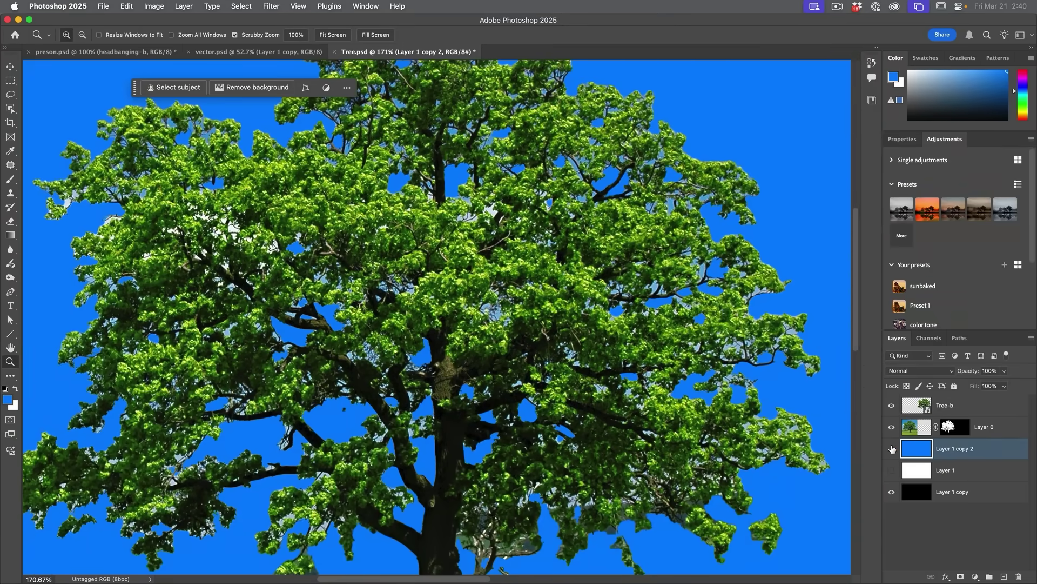
{"action": "left_click", "coordinate": [891, 449]}
{"action": "left_click", "coordinate": [891, 448]}
{"action": "key", "text": "alt+BackSpace"}
{"action": "key", "text": "super+z"}
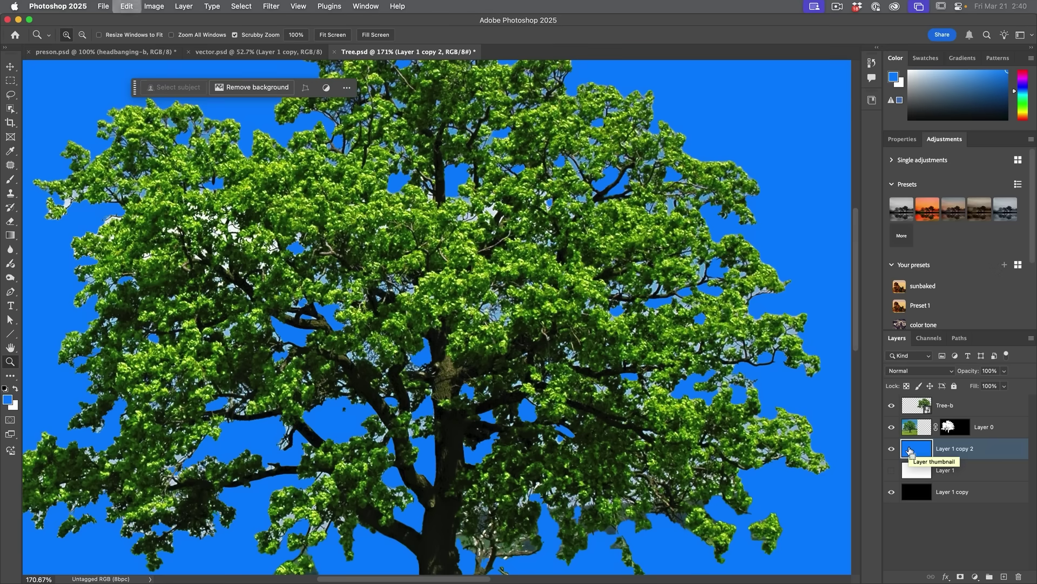
{"action": "key", "text": "alt+BackSpace"}
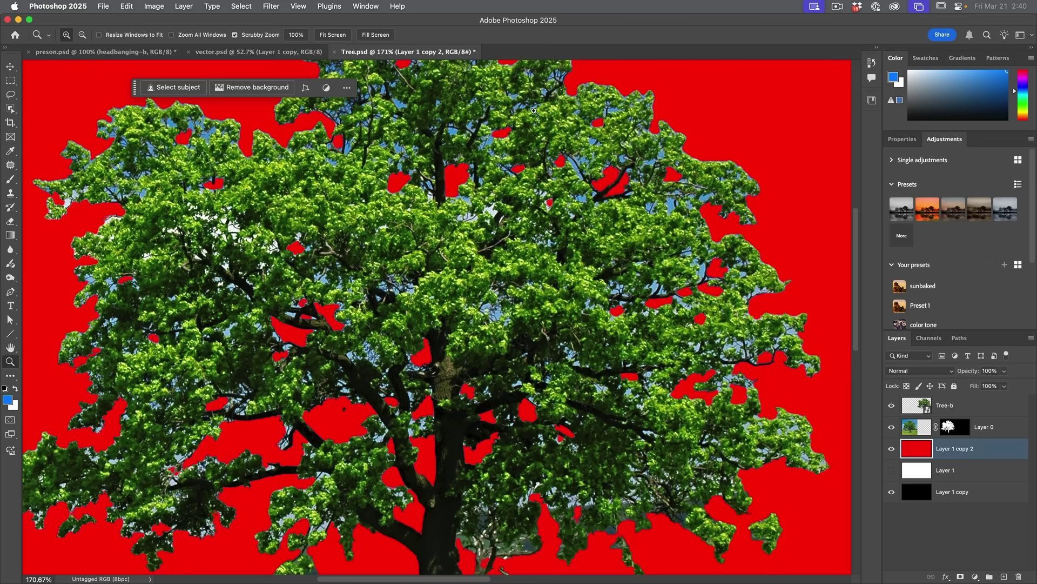
In the lion and dragon document, try the white backdrop, then switch to black
{"action": "left_click", "coordinate": [291, 54]}
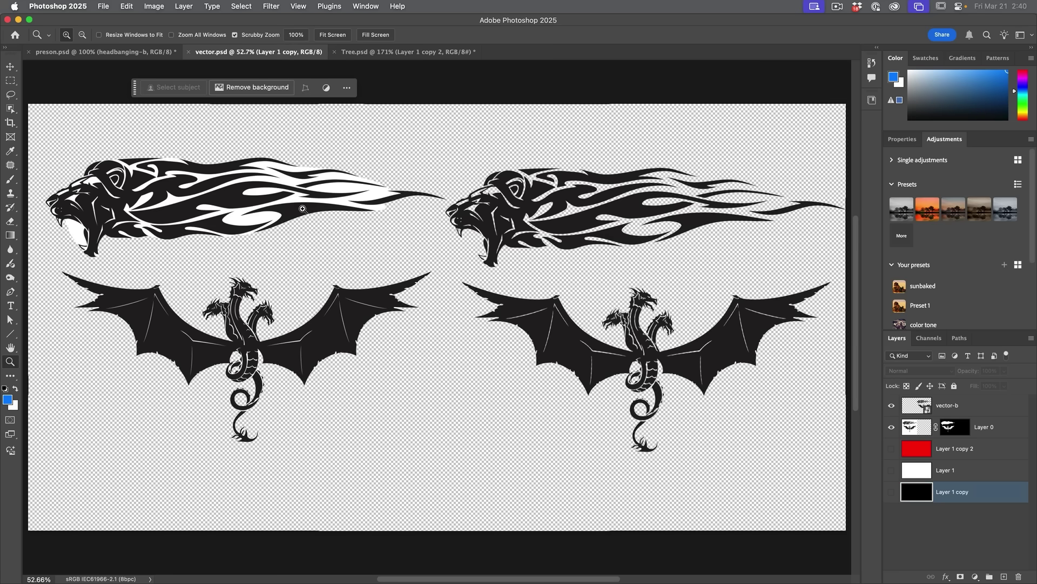
{"action": "left_click", "coordinate": [892, 470]}
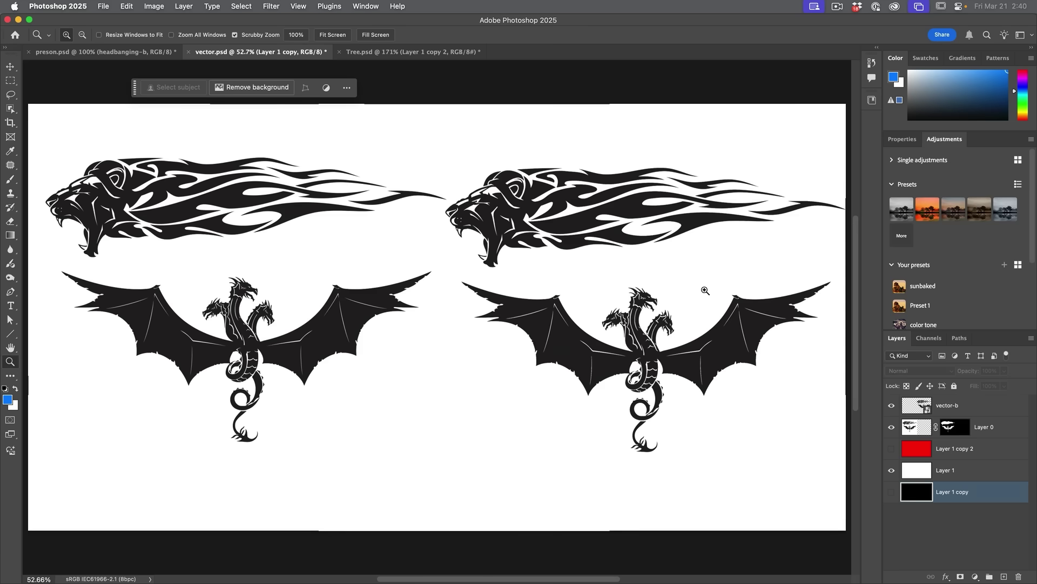
{"action": "left_click", "coordinate": [892, 470]}
{"action": "left_click", "coordinate": [891, 492]}
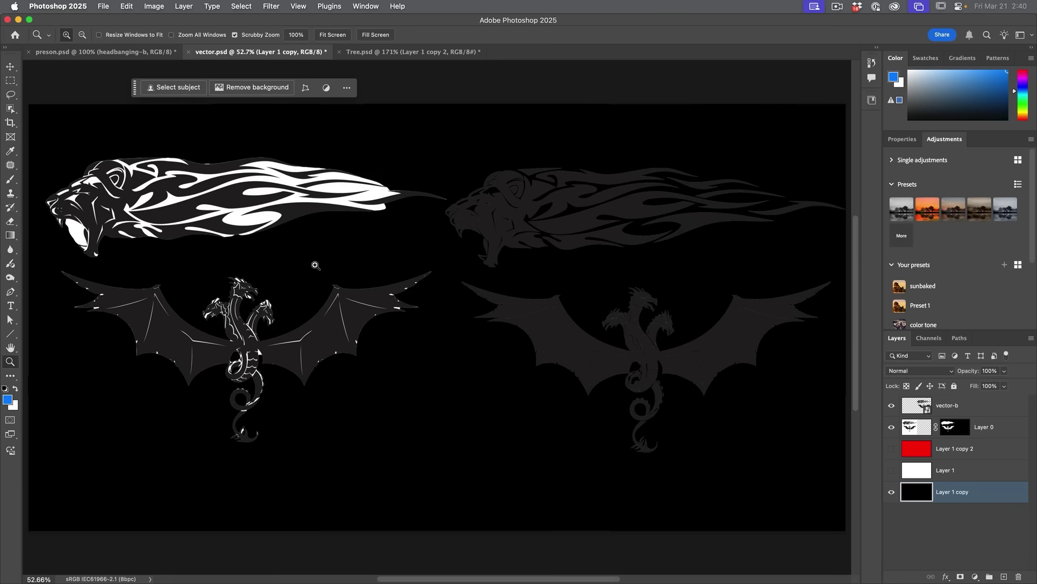
Zoom in on the lion's jaw and dragon's wing, then show the red backdrop
{"action": "left_click_drag", "start_coordinate": [224, 237], "coordinate": [391, 281]}
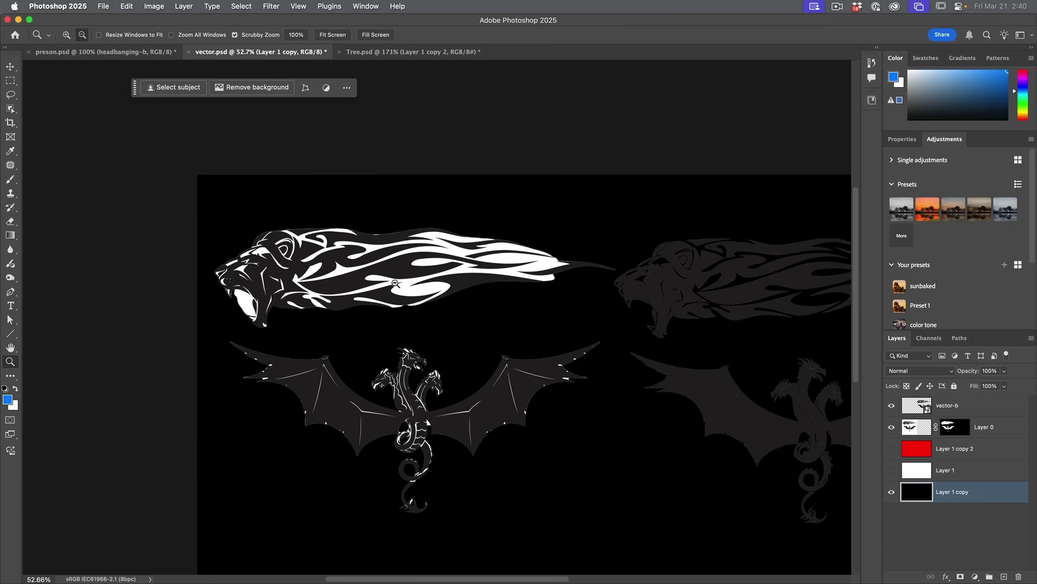
{"action": "left_click", "coordinate": [391, 280]}
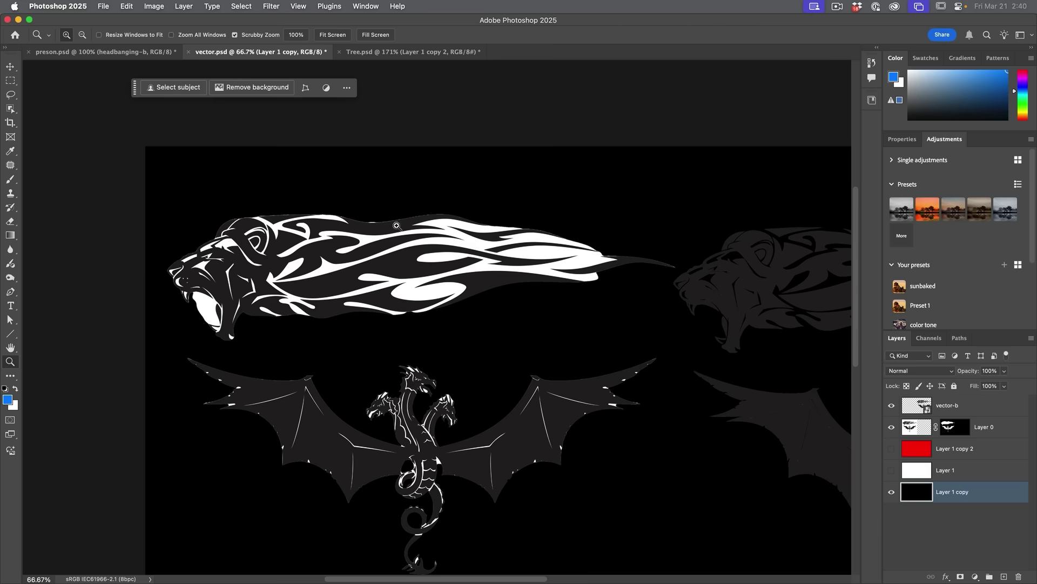
{"action": "left_click", "coordinate": [191, 321]}
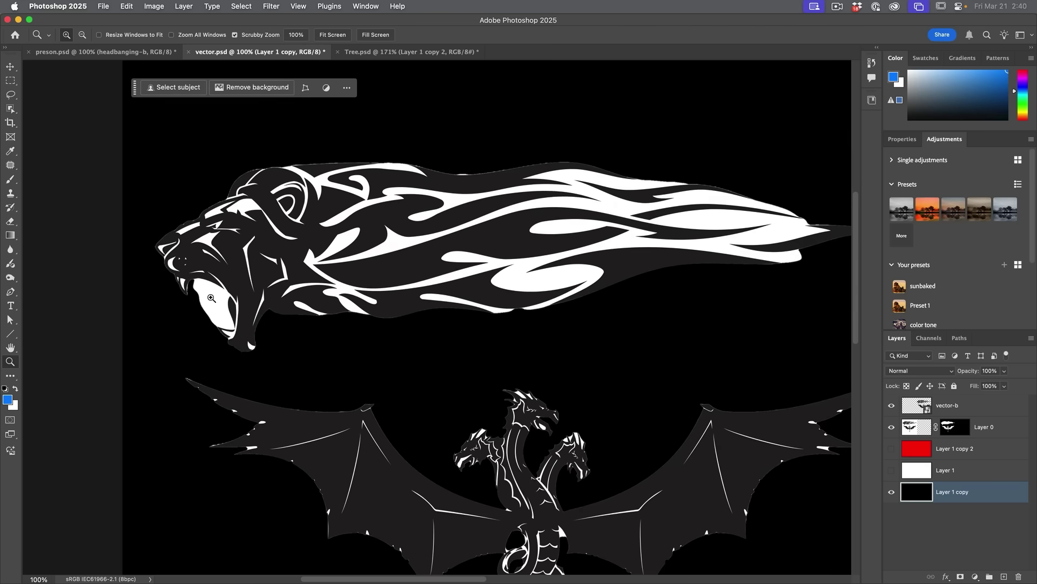
{"action": "left_click_drag", "start_coordinate": [497, 367], "coordinate": [419, 237]}
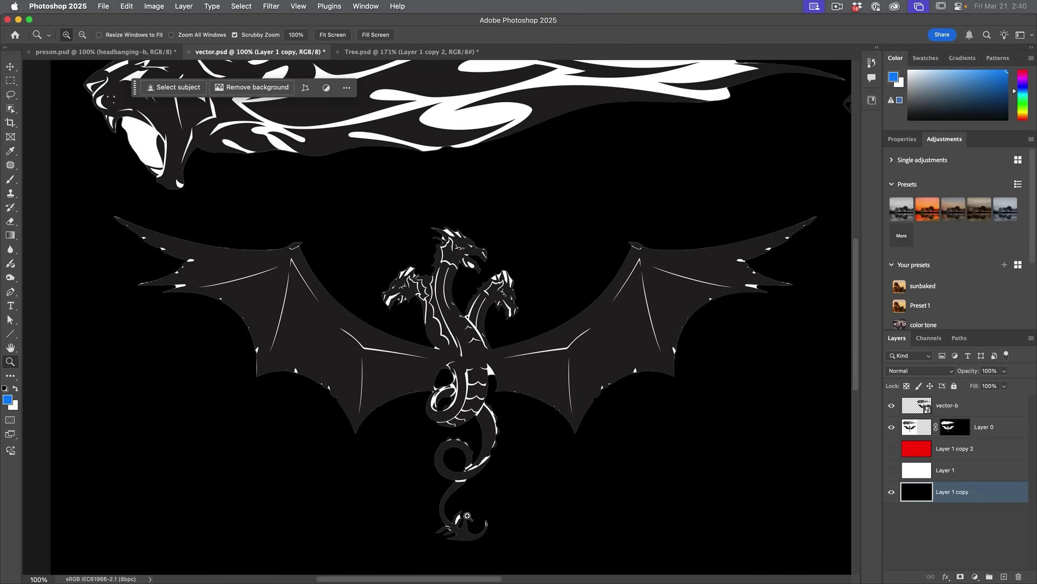
{"action": "left_click_drag", "start_coordinate": [671, 313], "coordinate": [541, 311]}
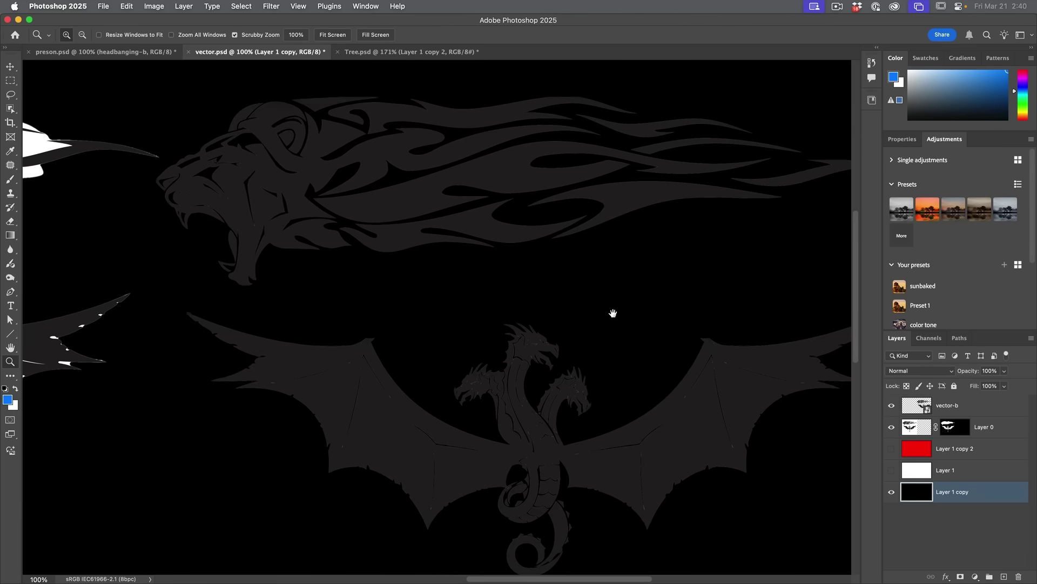
{"action": "left_click_drag", "start_coordinate": [613, 308], "coordinate": [606, 335]}
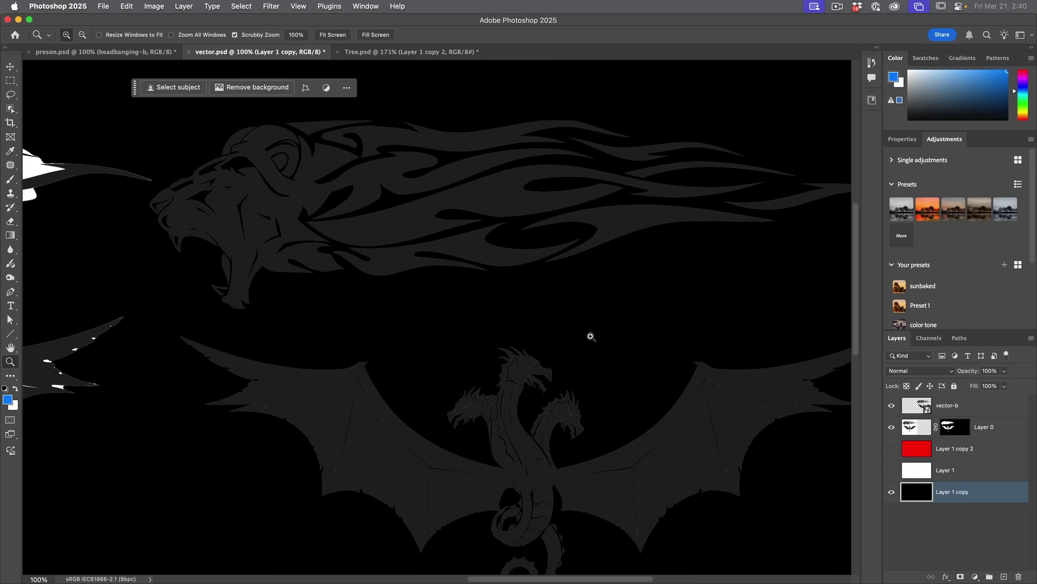
{"action": "left_click_drag", "start_coordinate": [464, 401], "coordinate": [459, 313]}
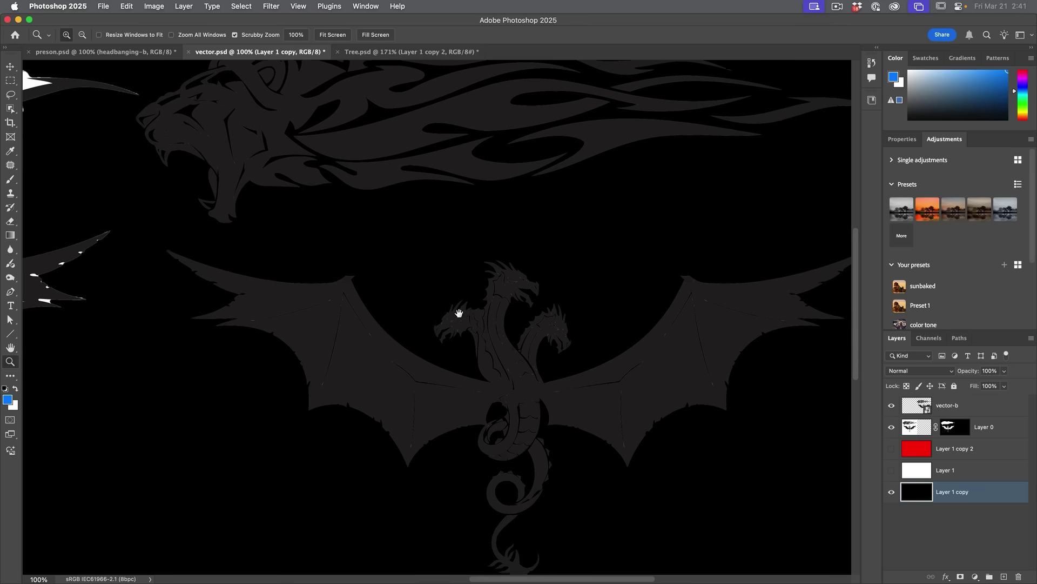
{"action": "left_click", "coordinate": [417, 370]}
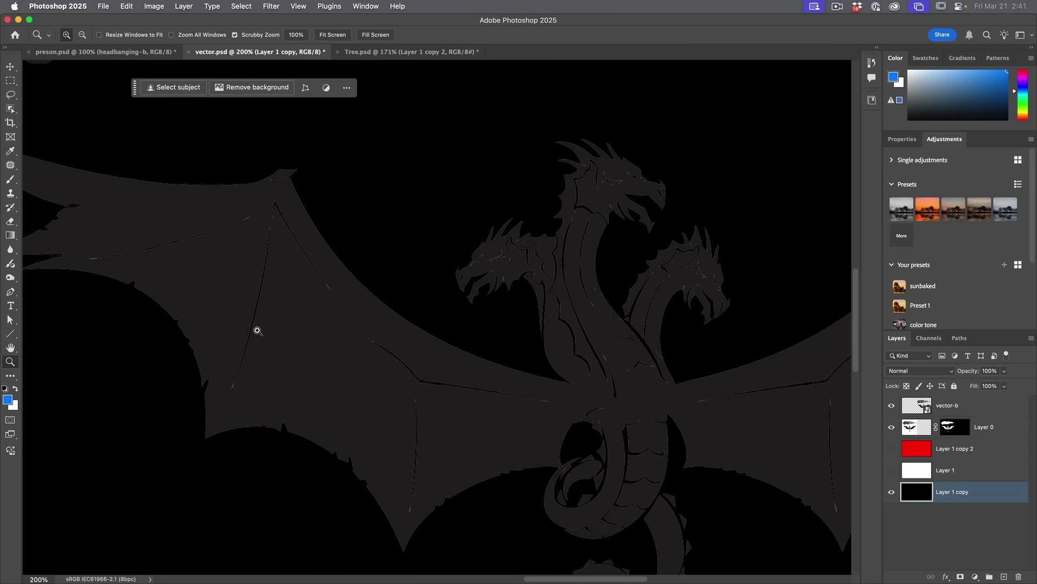
{"action": "scroll", "coordinate": [579, 255], "scroll_direction": "up", "scroll_amount": 5}
{"action": "scroll", "coordinate": [549, 335], "scroll_direction": "up", "scroll_amount": 3}
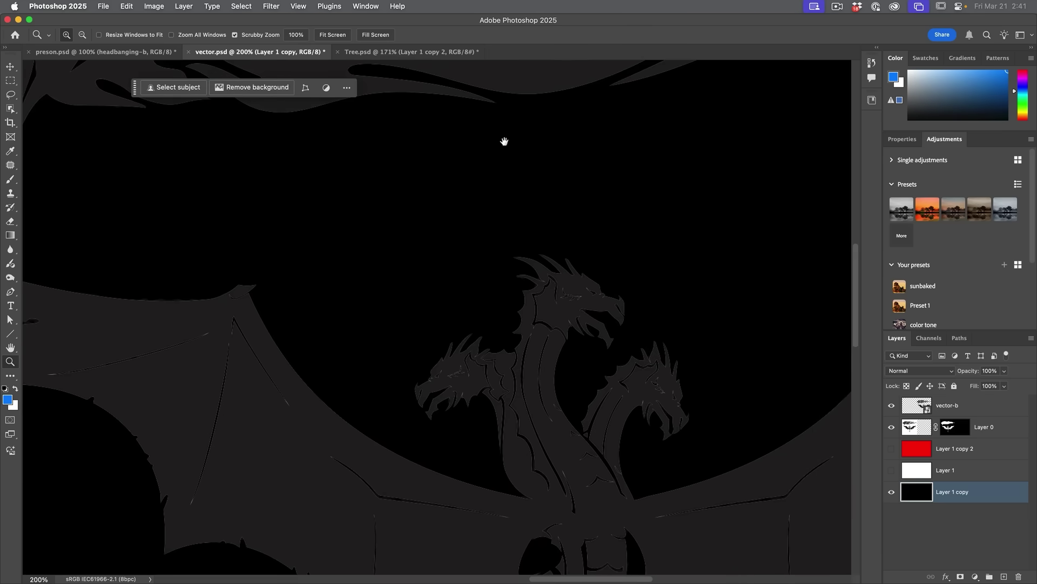
{"action": "scroll", "coordinate": [532, 203], "scroll_direction": "up", "scroll_amount": 5}
{"action": "scroll", "coordinate": [587, 332], "scroll_direction": "up", "scroll_amount": 3}
{"action": "scroll", "coordinate": [380, 199], "scroll_direction": "up", "scroll_amount": 3}
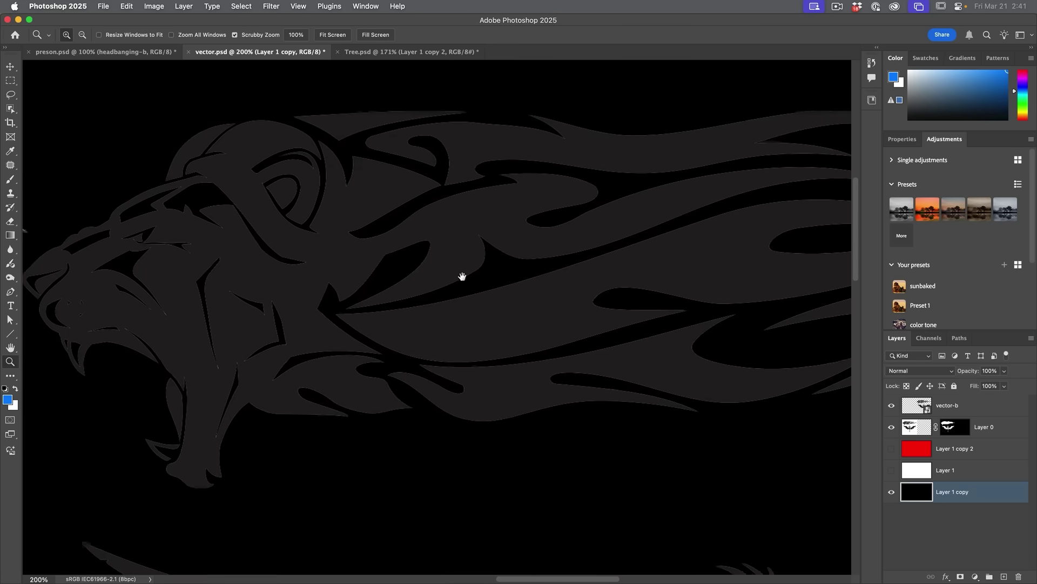
{"action": "scroll", "coordinate": [464, 276], "scroll_direction": "up", "scroll_amount": 2}
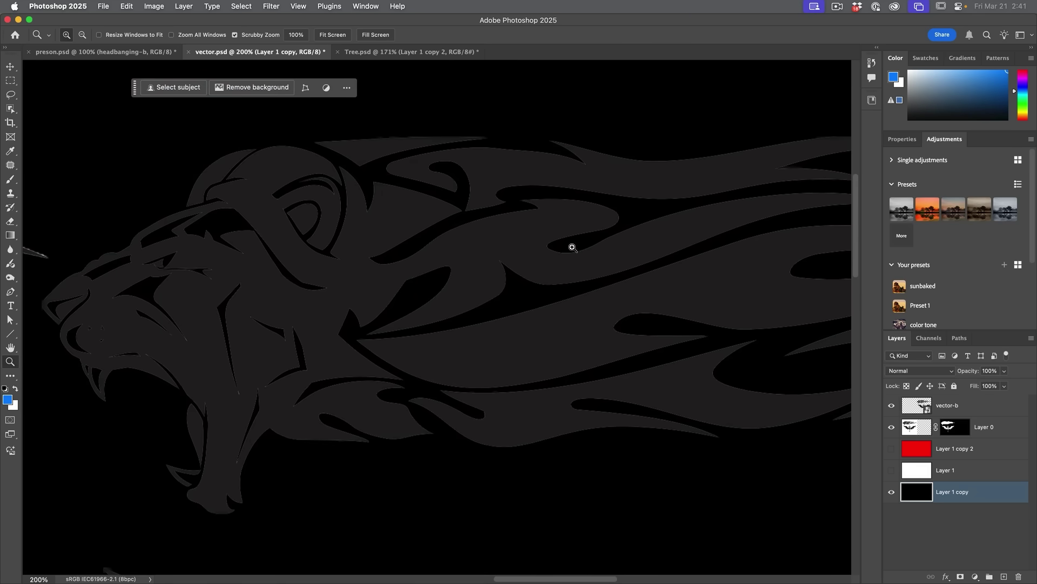
{"action": "left_click", "coordinate": [891, 449]}
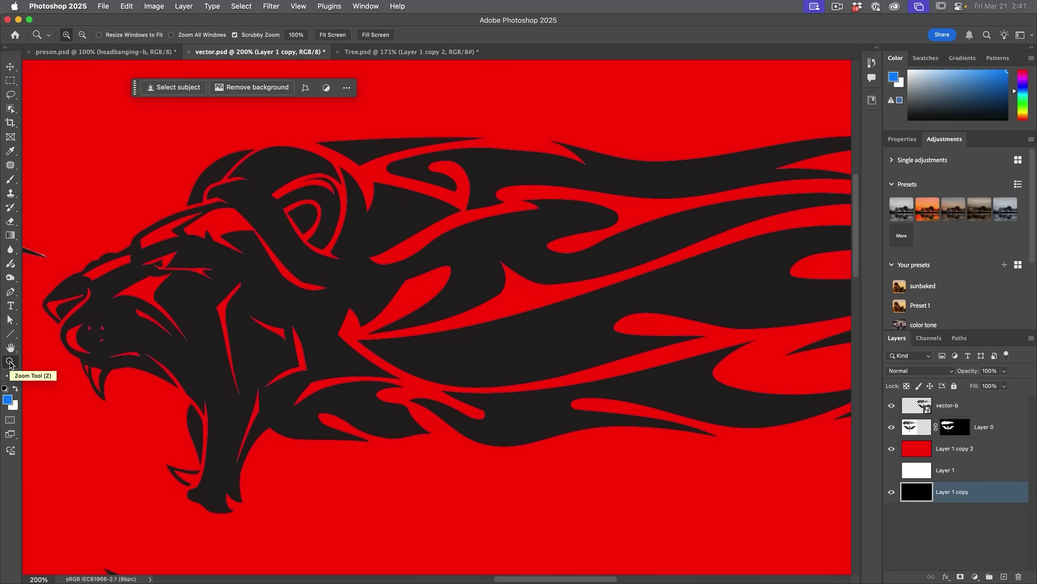
{"action": "double_click", "coordinate": [10, 363]}
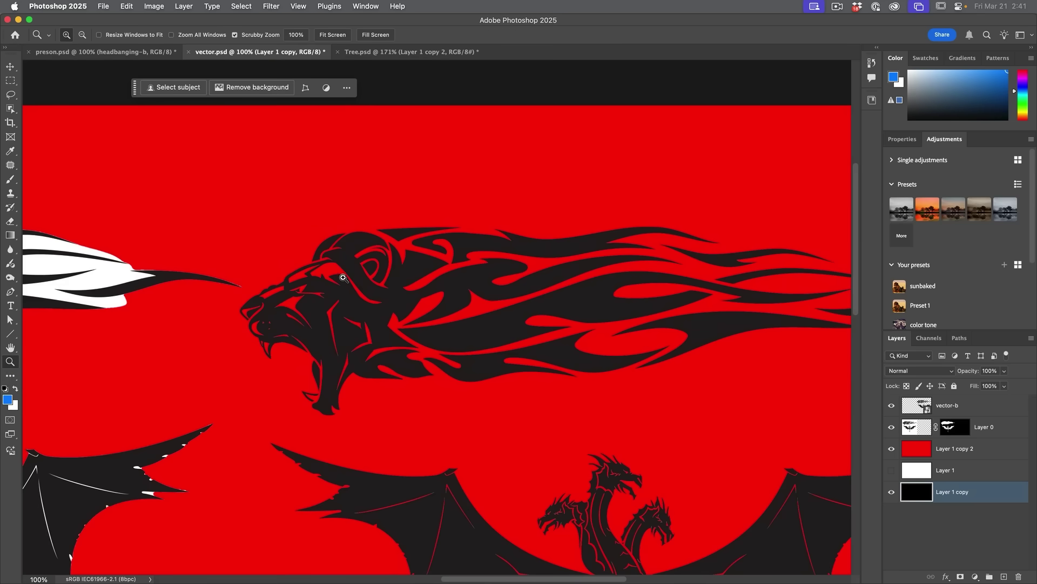
{"action": "left_click_drag", "start_coordinate": [506, 335], "coordinate": [467, 200]}
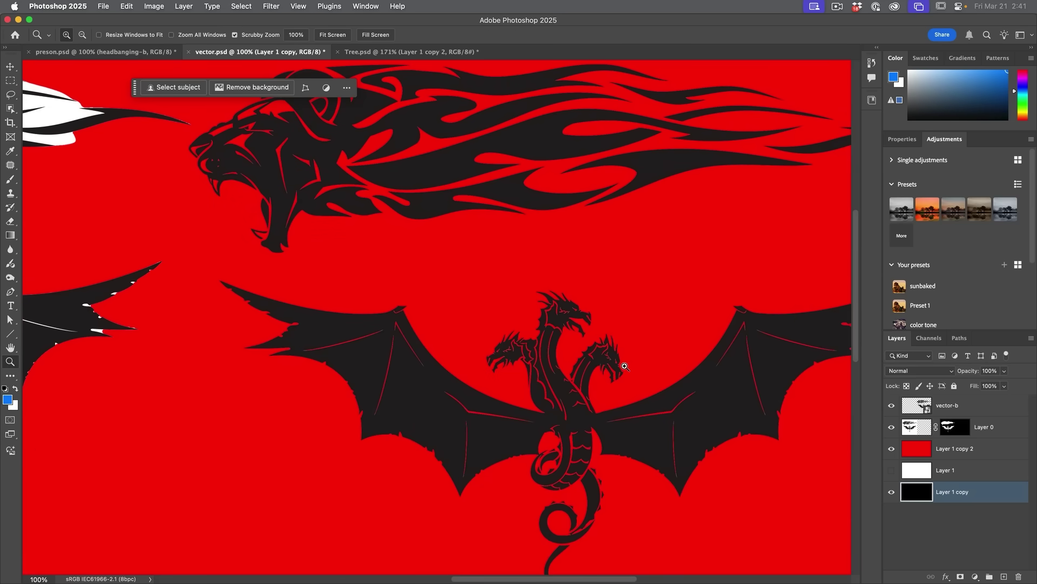
{"action": "left_click_drag", "start_coordinate": [335, 264], "coordinate": [556, 243]}
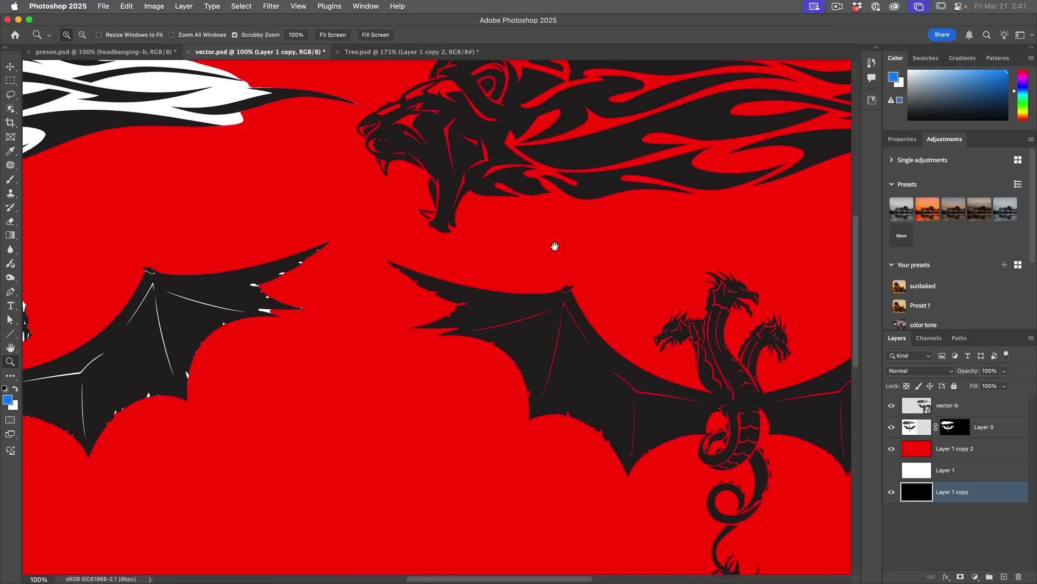
{"action": "left_click_drag", "start_coordinate": [273, 256], "coordinate": [556, 255]}
{"action": "mouse_move", "coordinate": [184, 265]}
{"action": "left_mouse_down"}
{"action": "mouse_move", "coordinate": [274, 266]}
{"action": "mouse_move", "coordinate": [421, 370]}
{"action": "left_mouse_up"}
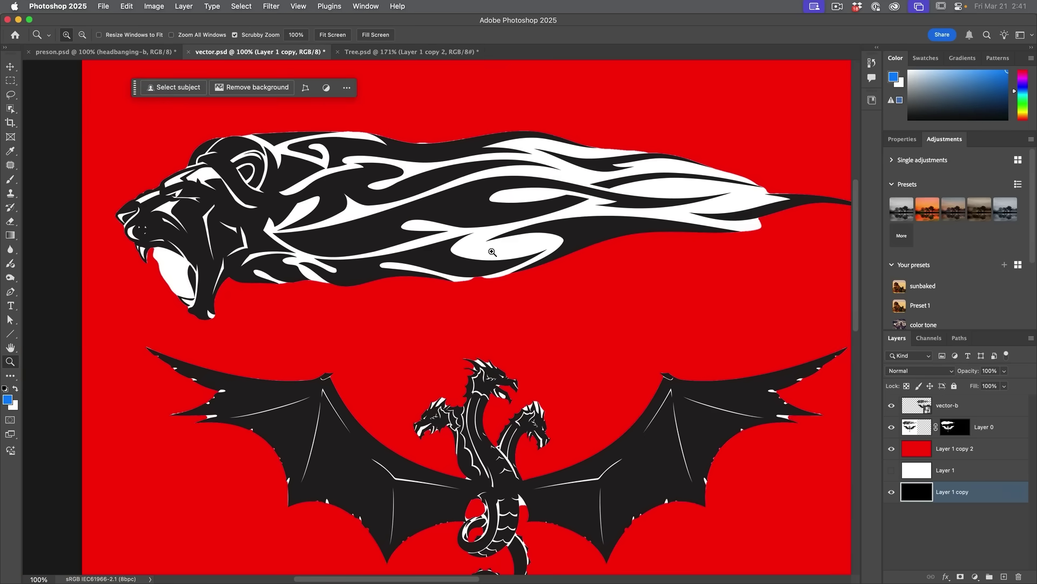
{"action": "mouse_move", "coordinate": [503, 579]}
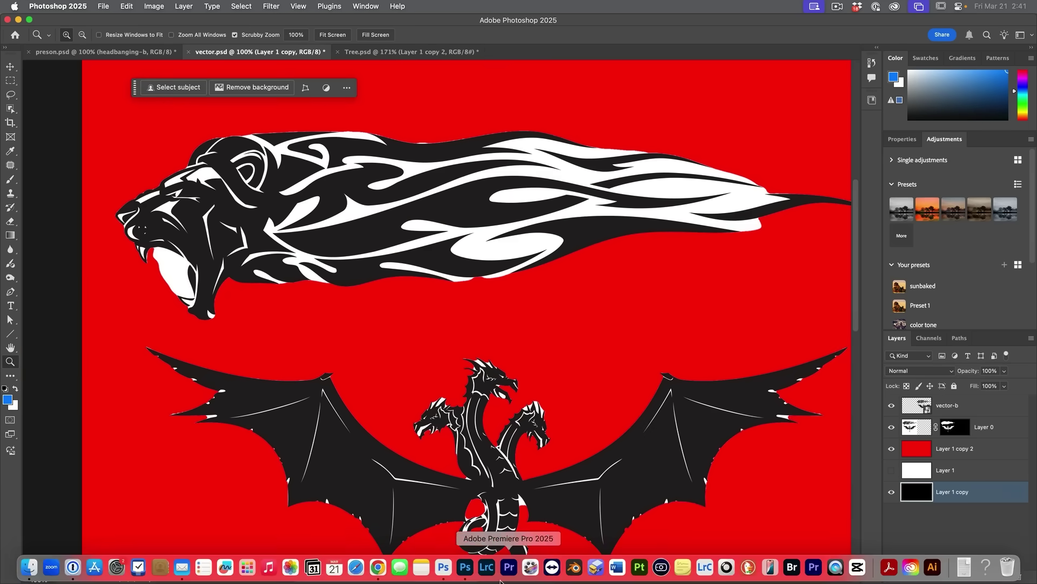
{"action": "left_click", "coordinate": [509, 568]}
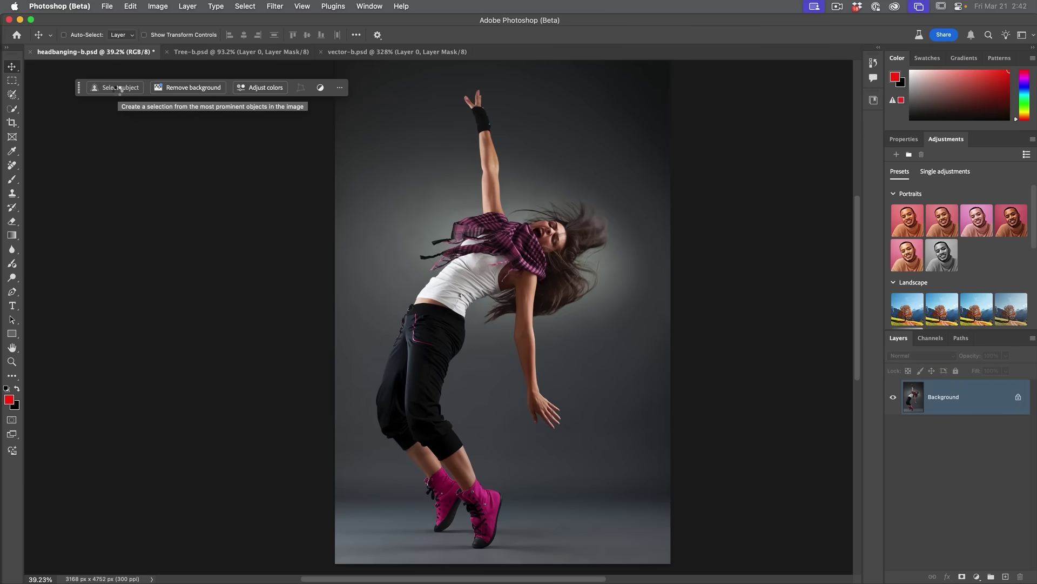
Select the dancer with Select Subject, enter Select and Mask, and set Transparency to 100%
{"action": "left_click", "coordinate": [120, 88]}
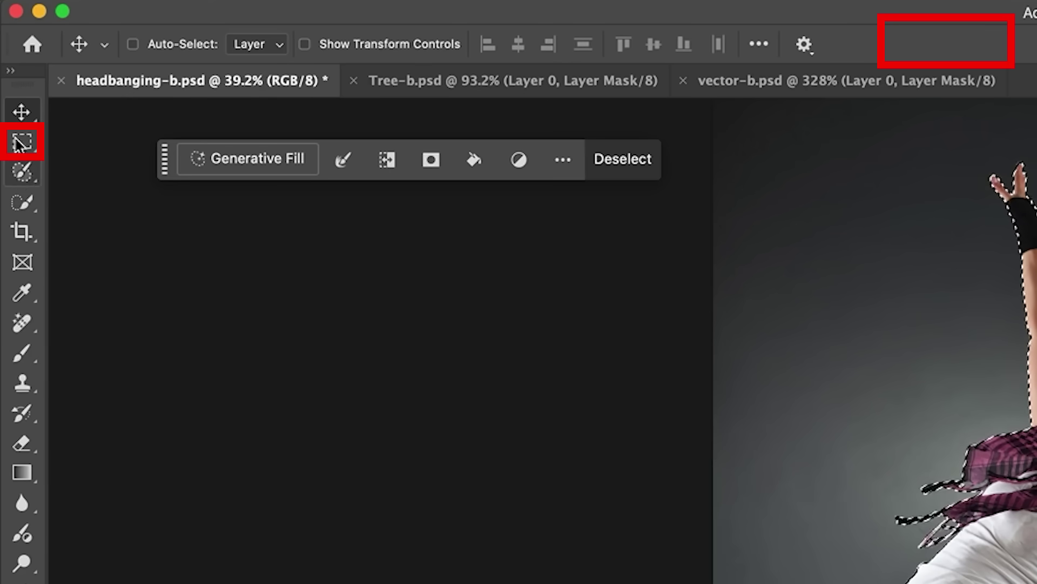
{"action": "left_click", "coordinate": [20, 143]}
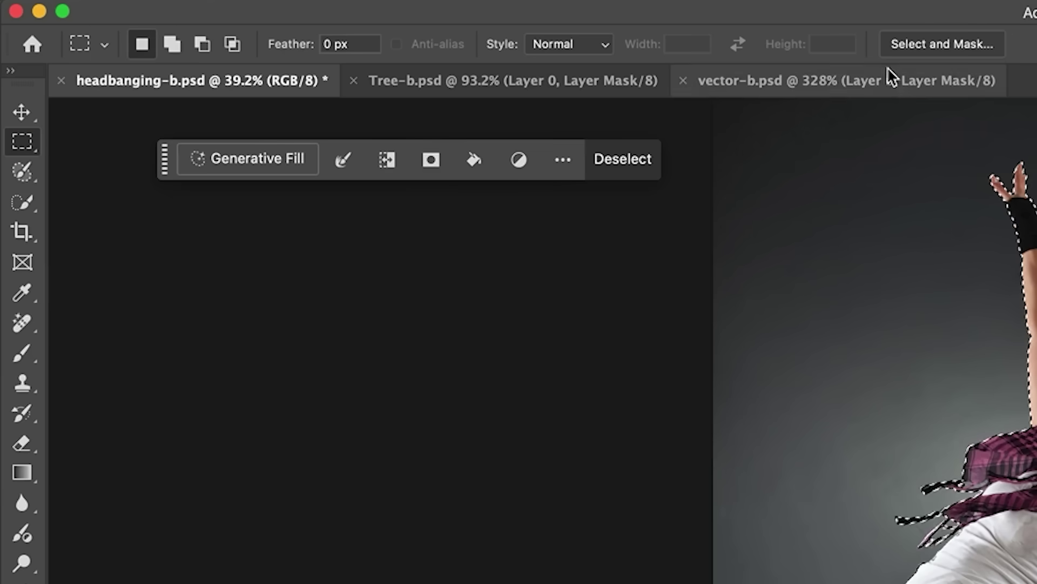
{"action": "left_click", "coordinate": [942, 46]}
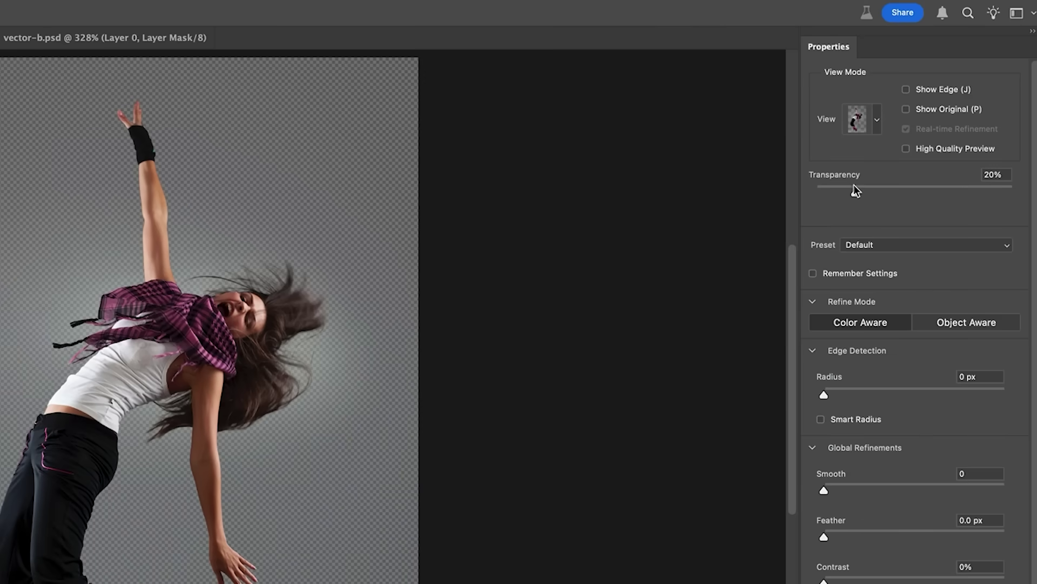
{"action": "left_click_drag", "start_coordinate": [855, 192], "coordinate": [1013, 192]}
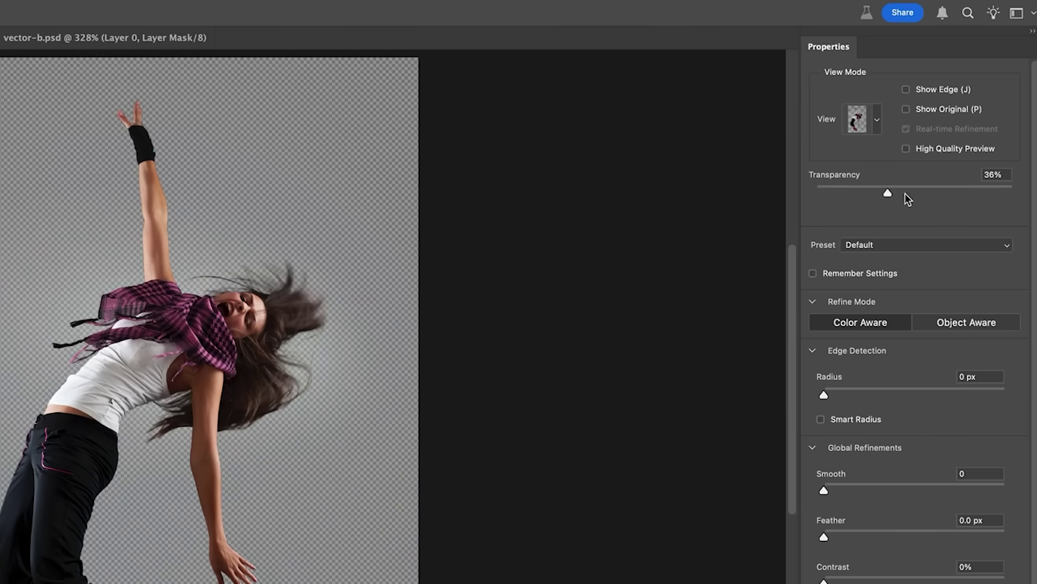
{"action": "left_click", "coordinate": [876, 119]}
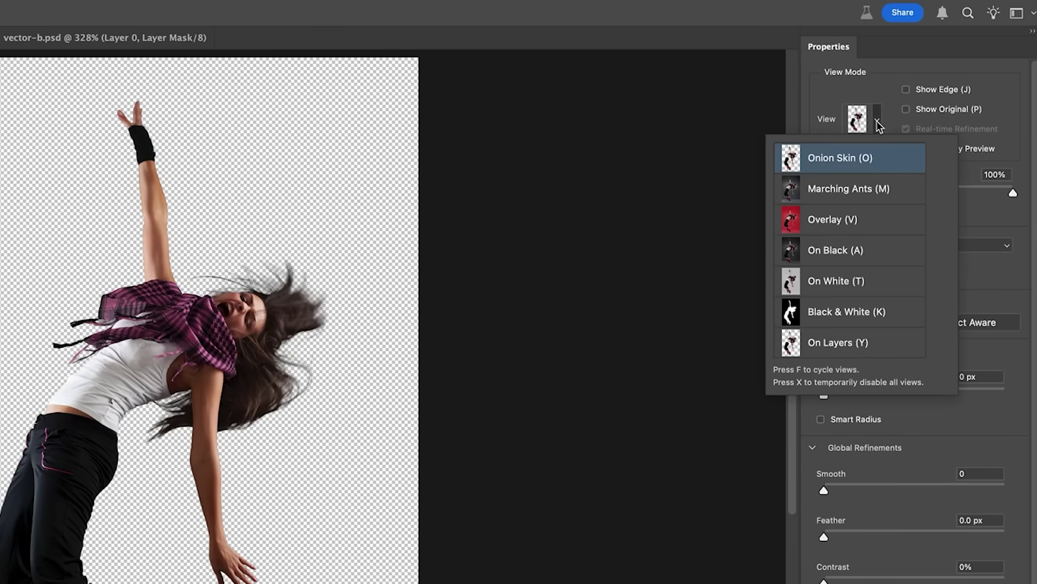
Preview the selection On White, set Contrast to 15%, and expand Output Settings
{"action": "left_click", "coordinate": [843, 280]}
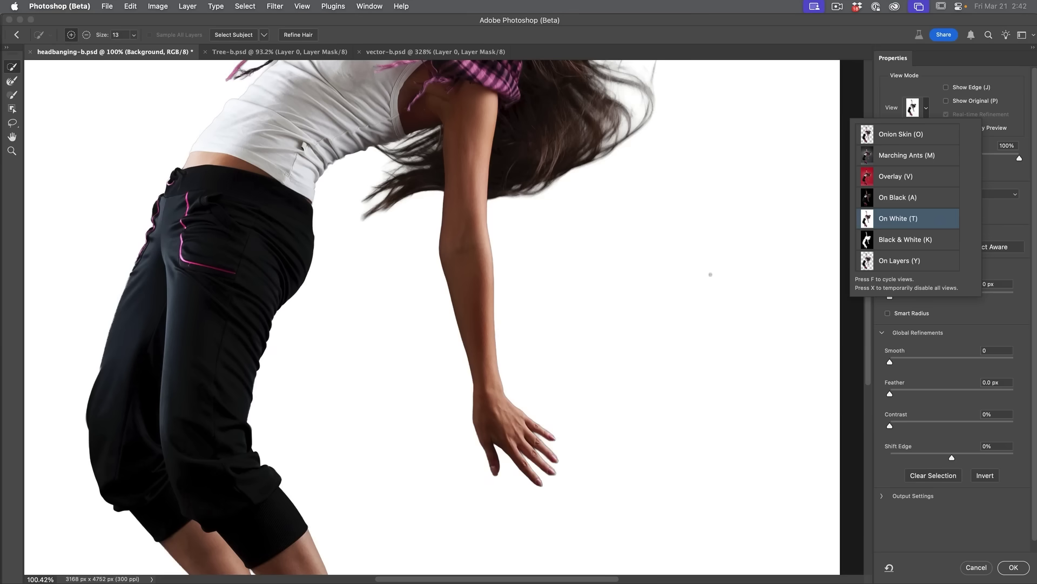
{"action": "scroll", "coordinate": [487, 422], "scroll_direction": "up", "scroll_amount": 3}
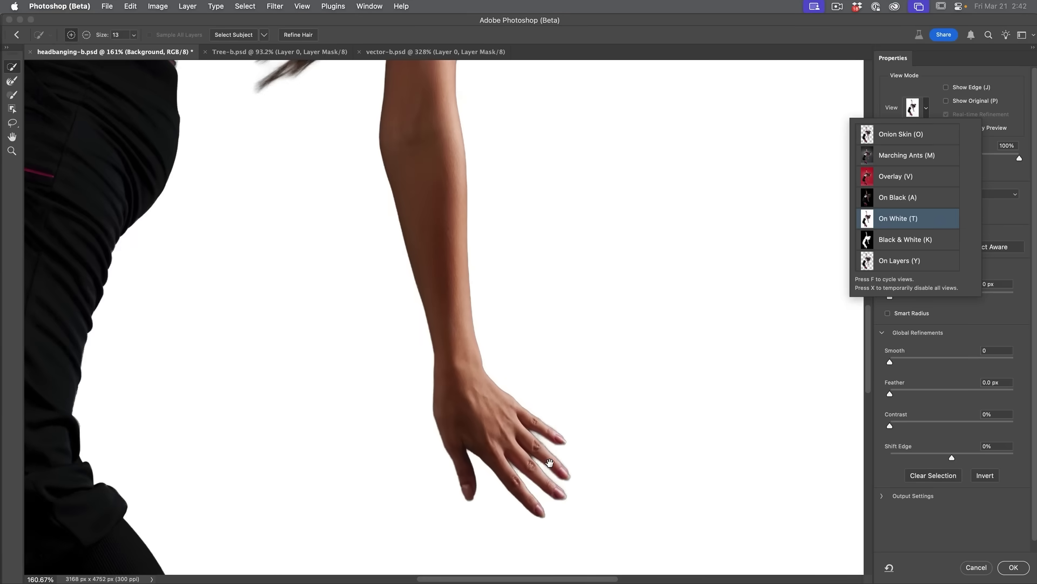
{"action": "scroll", "coordinate": [549, 382], "scroll_direction": "down", "scroll_amount": 2}
{"action": "scroll", "coordinate": [549, 380], "scroll_direction": "down", "scroll_amount": 2}
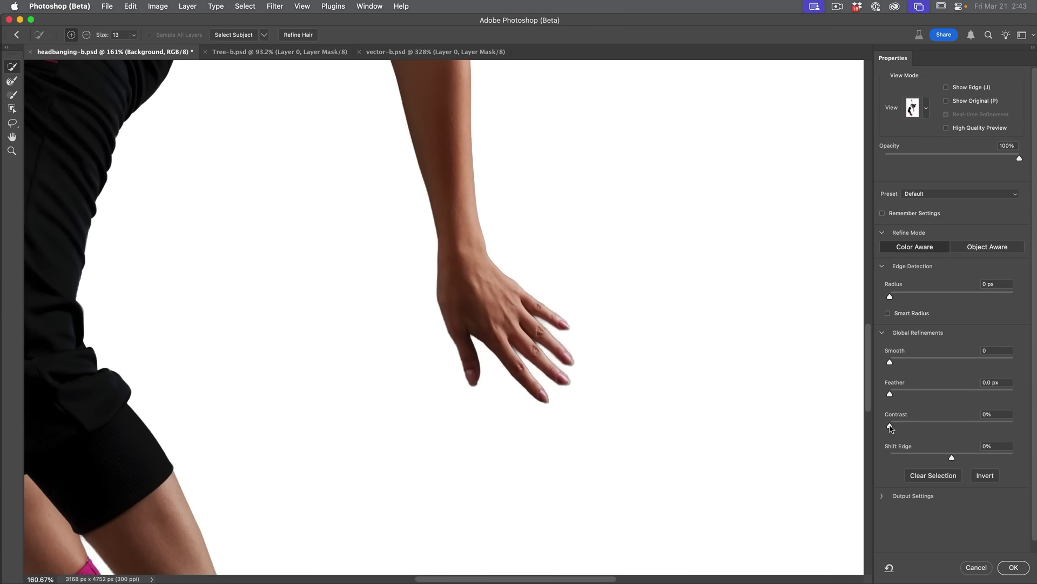
{"action": "left_click_drag", "start_coordinate": [891, 427], "coordinate": [910, 428]}
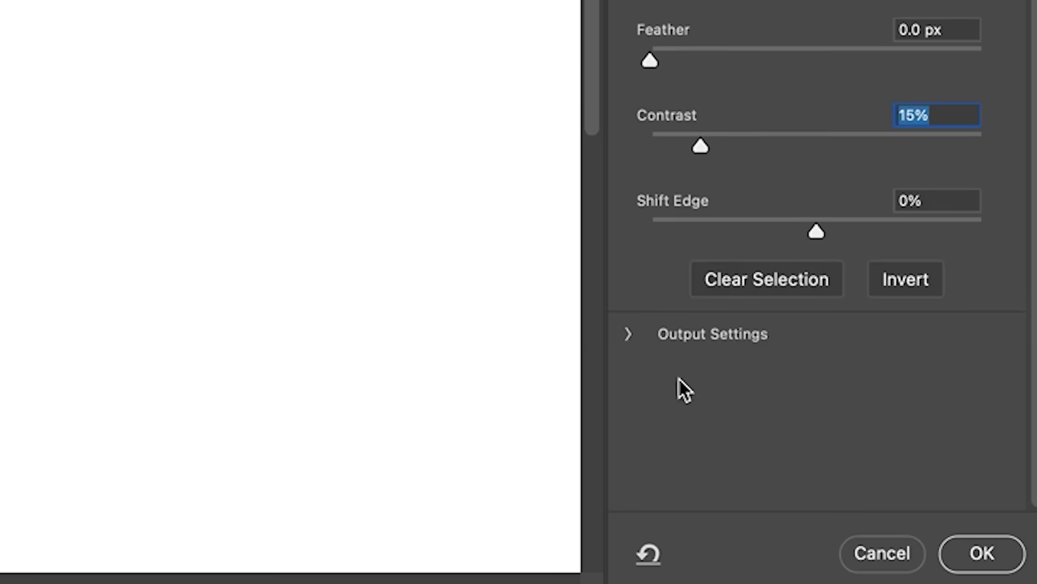
{"action": "left_click", "coordinate": [630, 332]}
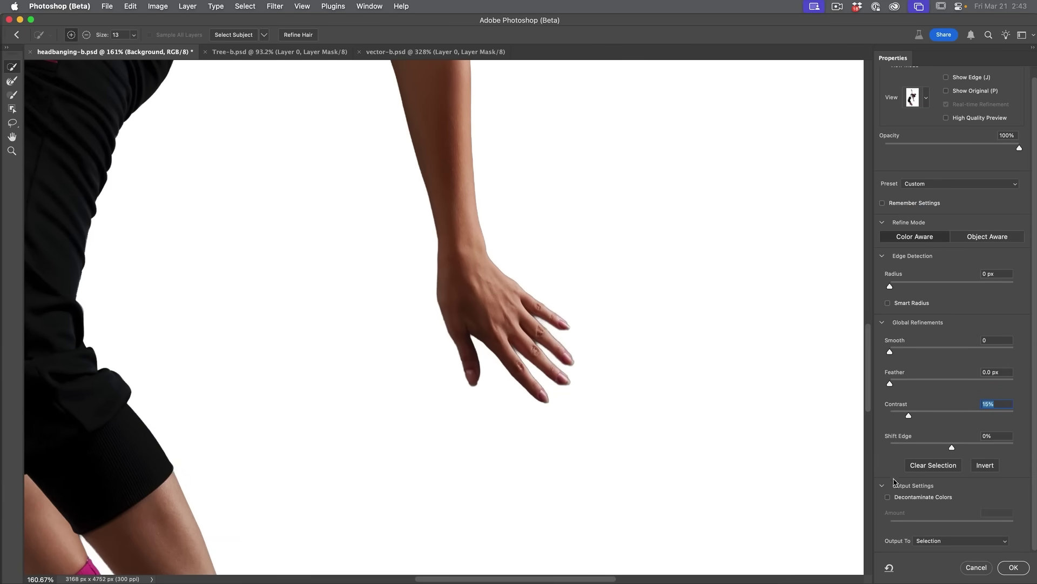
Enable Decontaminate Colors at 100%, then check the dancer's legs and pink shoes
{"action": "left_click", "coordinate": [889, 497]}
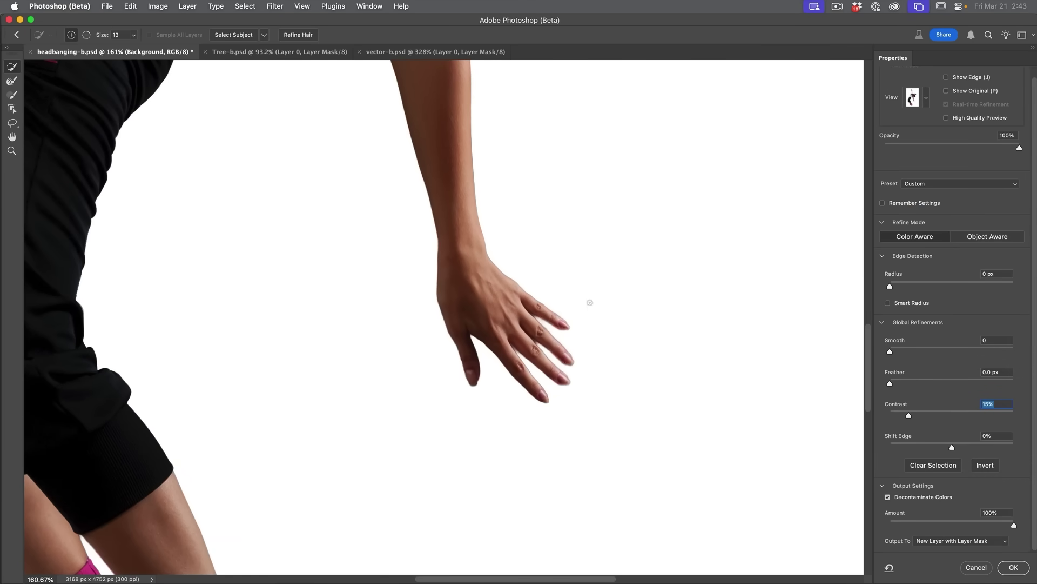
{"action": "left_click_drag", "start_coordinate": [176, 325], "coordinate": [352, 197]}
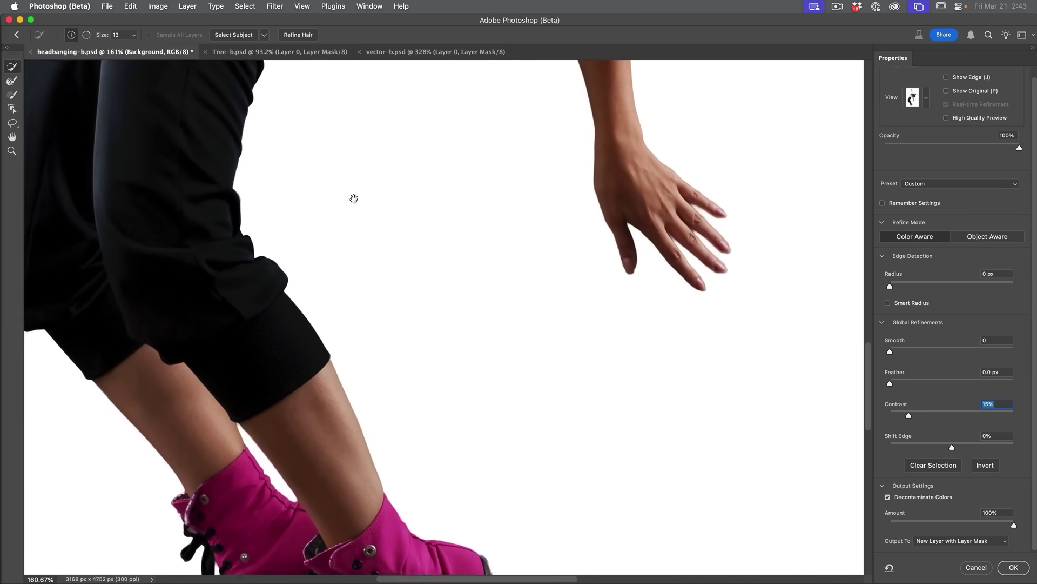
{"action": "left_click_drag", "start_coordinate": [290, 290], "coordinate": [344, 338]}
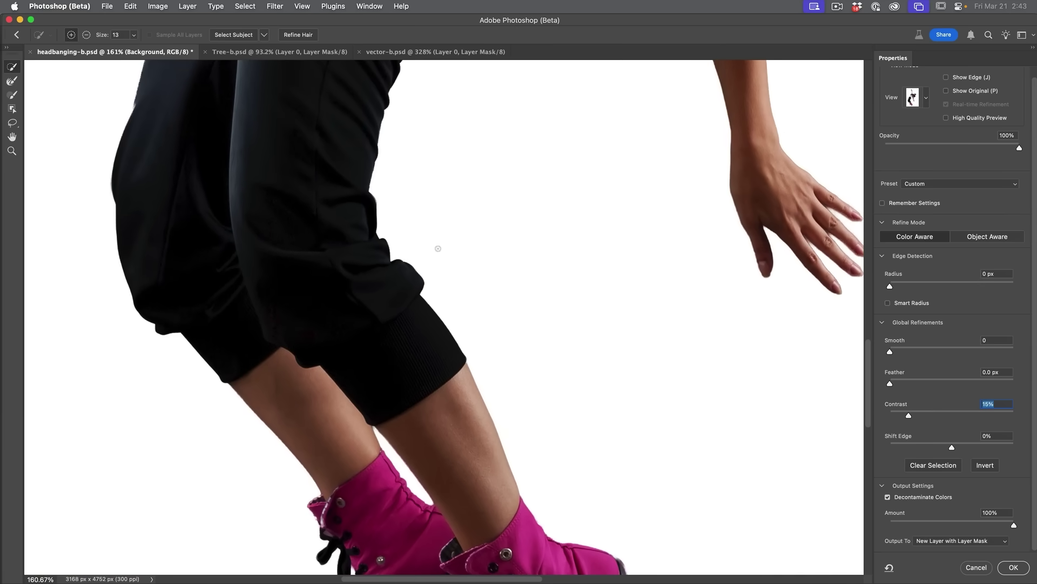
{"action": "scroll", "coordinate": [458, 353], "scroll_direction": "up", "scroll_amount": 10}
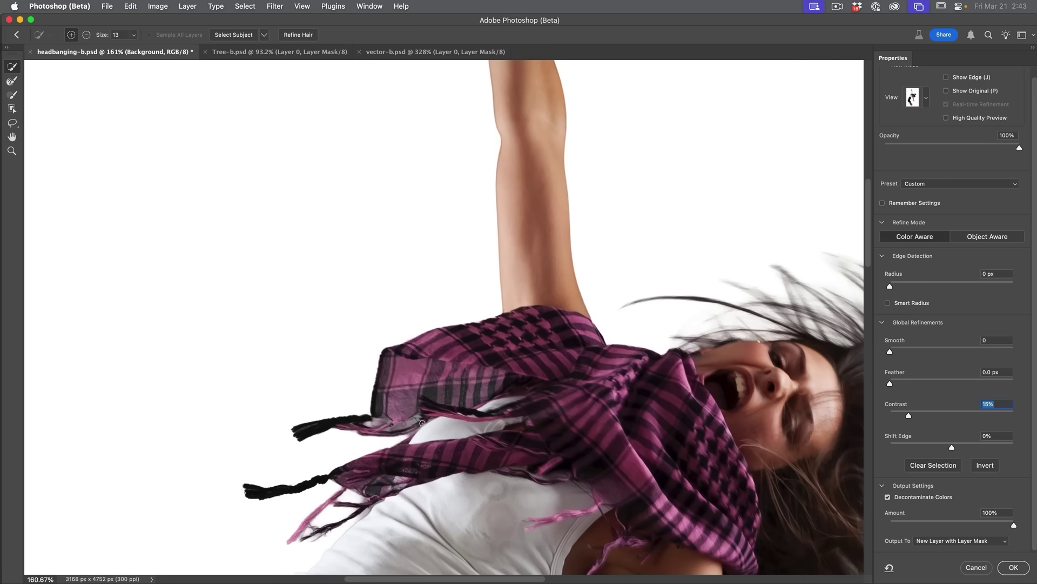
{"action": "scroll", "coordinate": [443, 425], "scroll_direction": "down", "scroll_amount": 5}
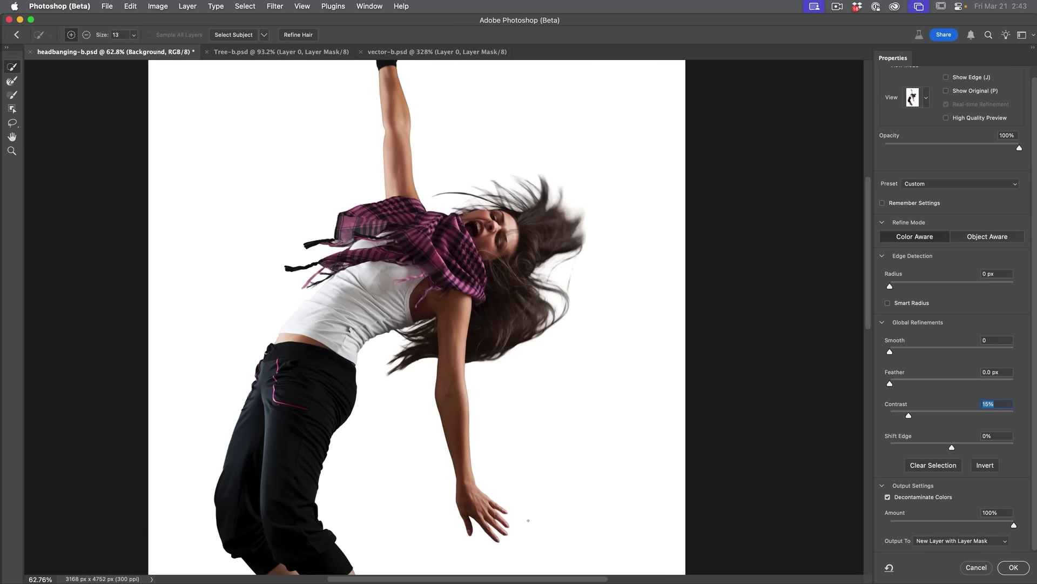